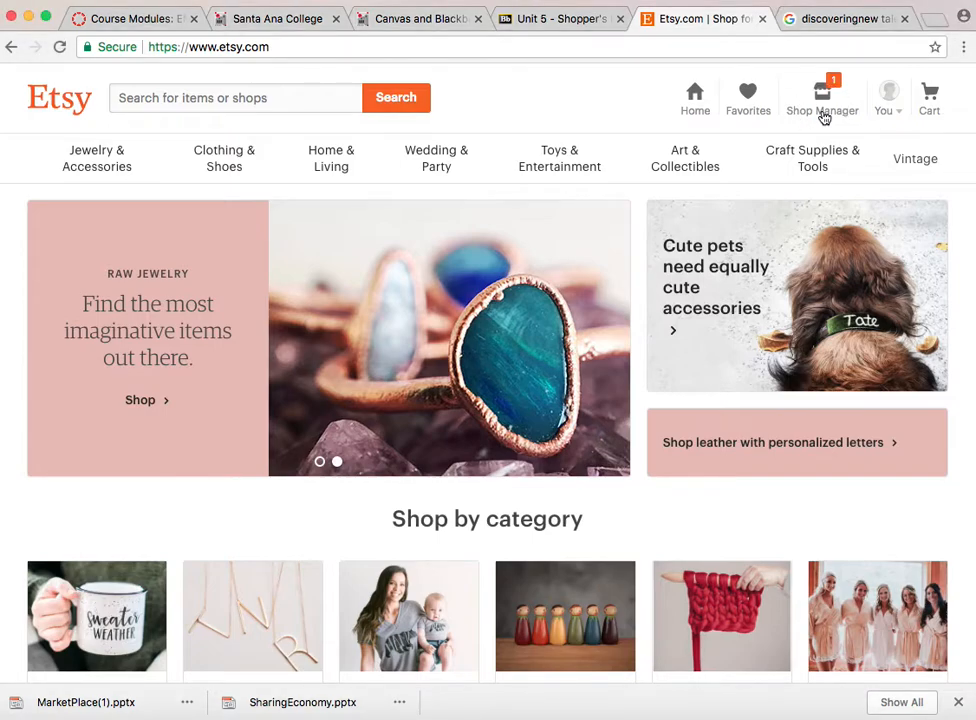
Step: Open the shop's listings in Shop Manager and start adding a new listing
left_click(823, 95)
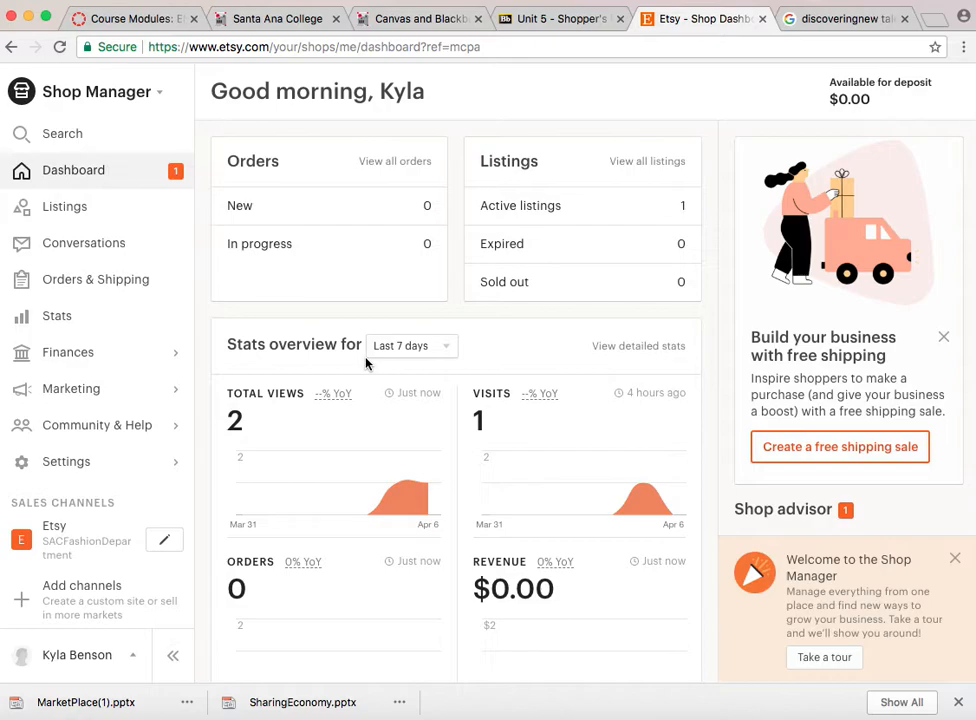
scroll(394, 413, "down", 4)
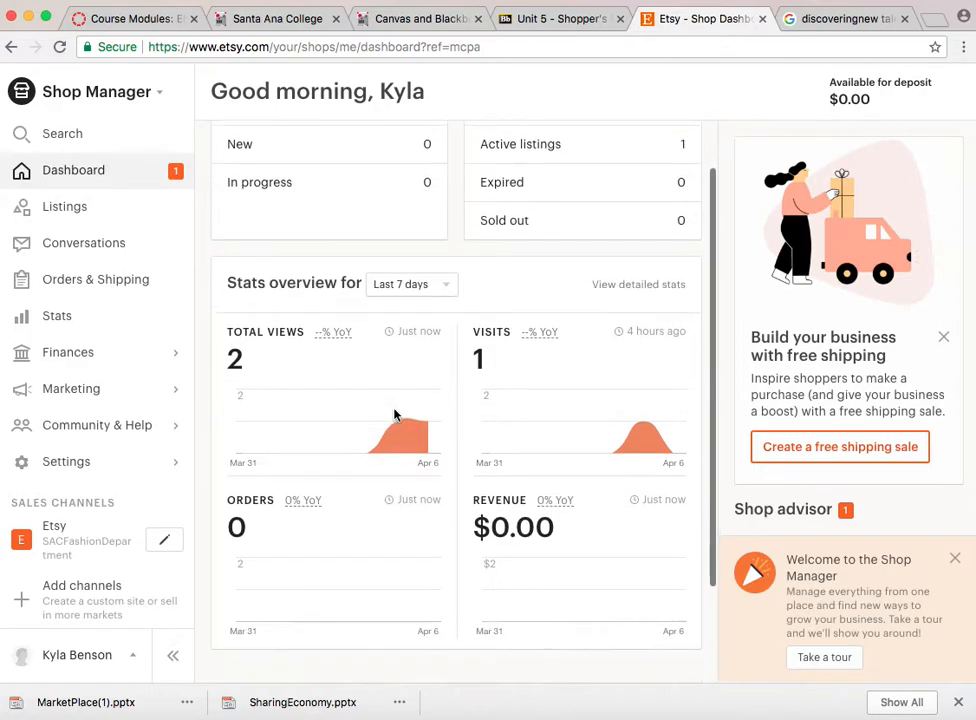
scroll(394, 413, "up", 4)
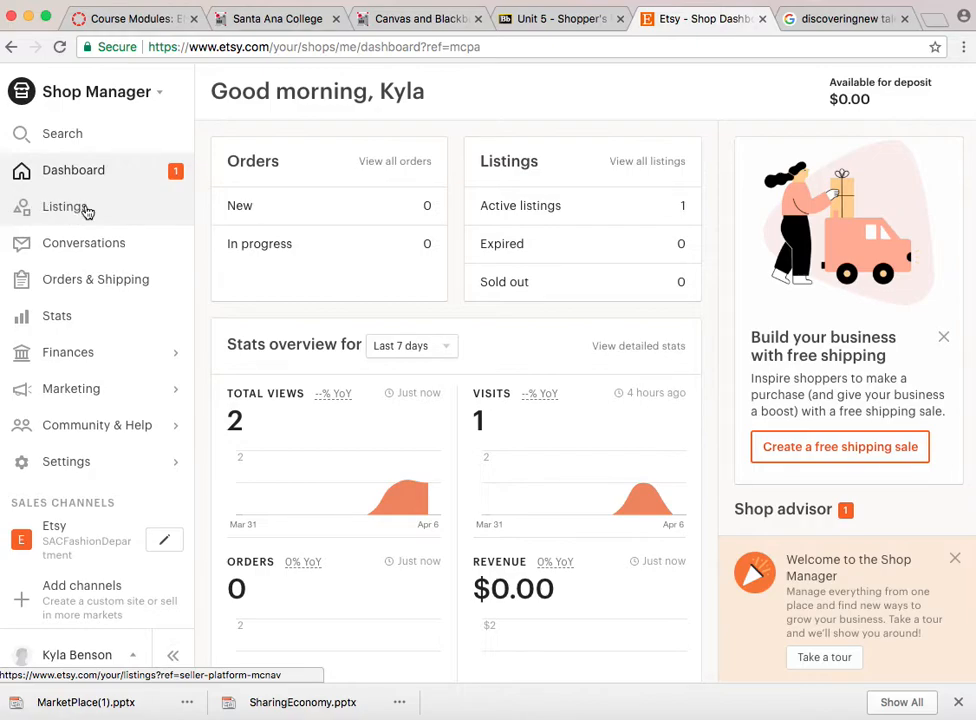
left_click(52, 208)
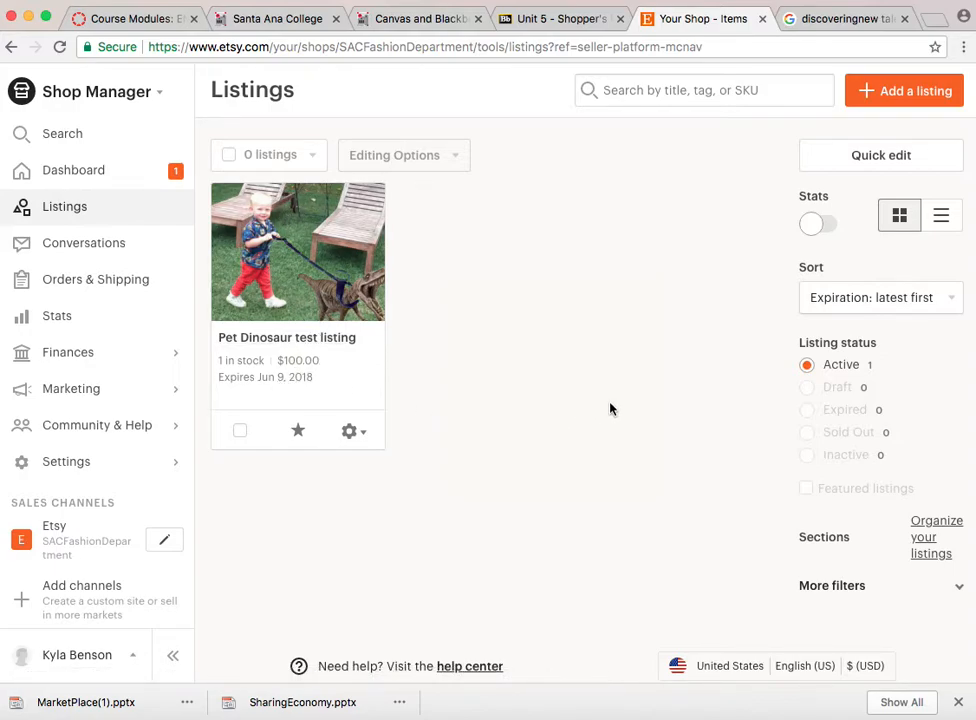
left_click(910, 92)
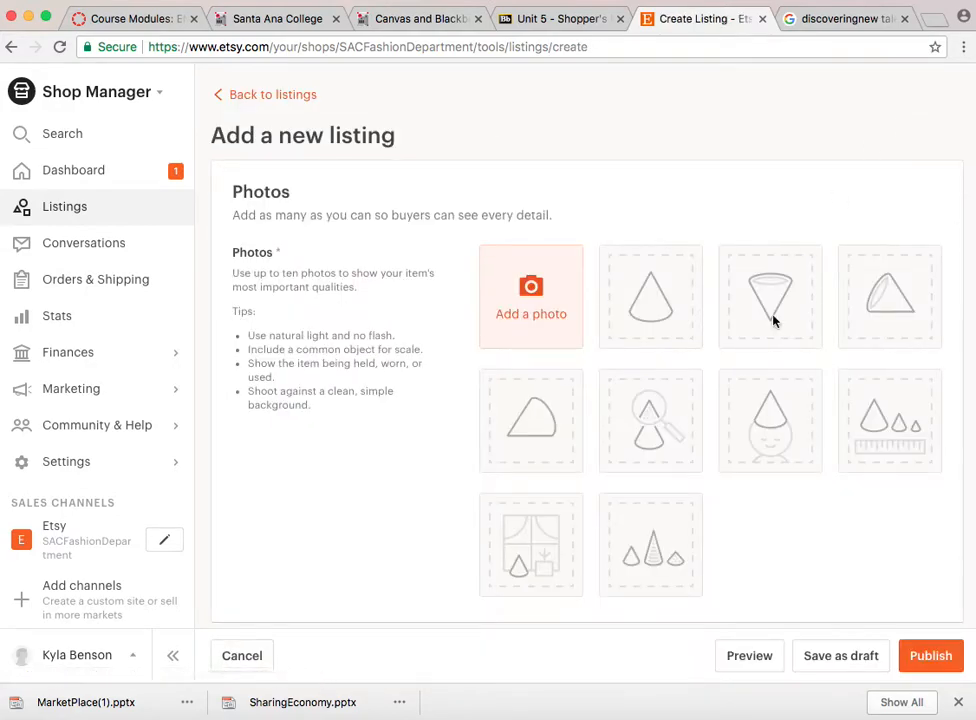
Step: Look over the photo slots, the photo tips and the listing details section of the new listing form
scroll(437, 492, "down", 1)
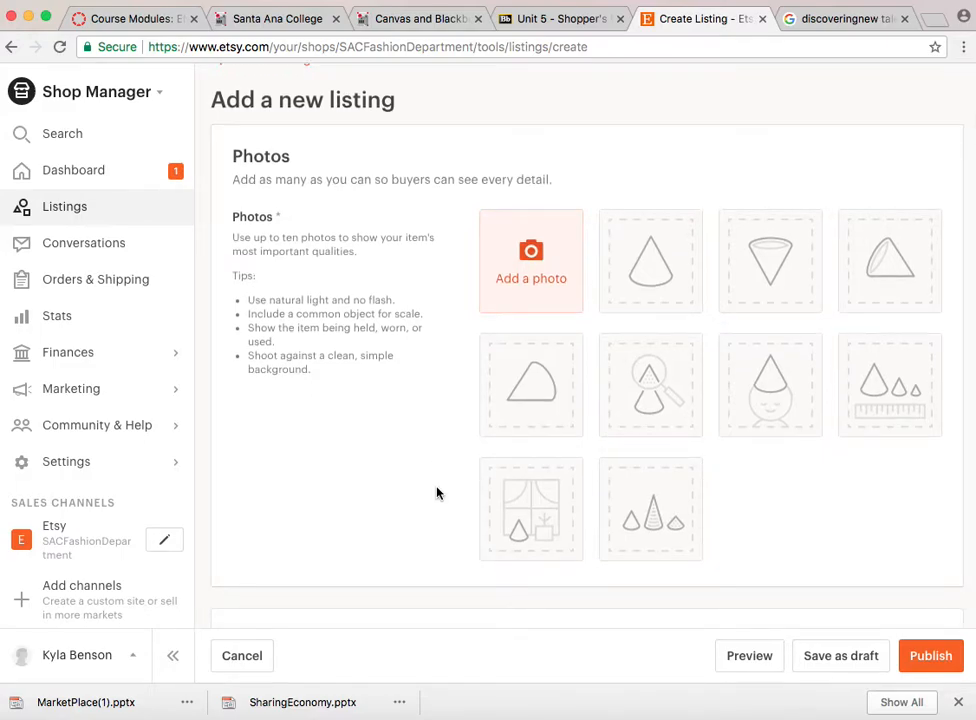
scroll(437, 492, "down", 2)
scroll(389, 376, "down", 10)
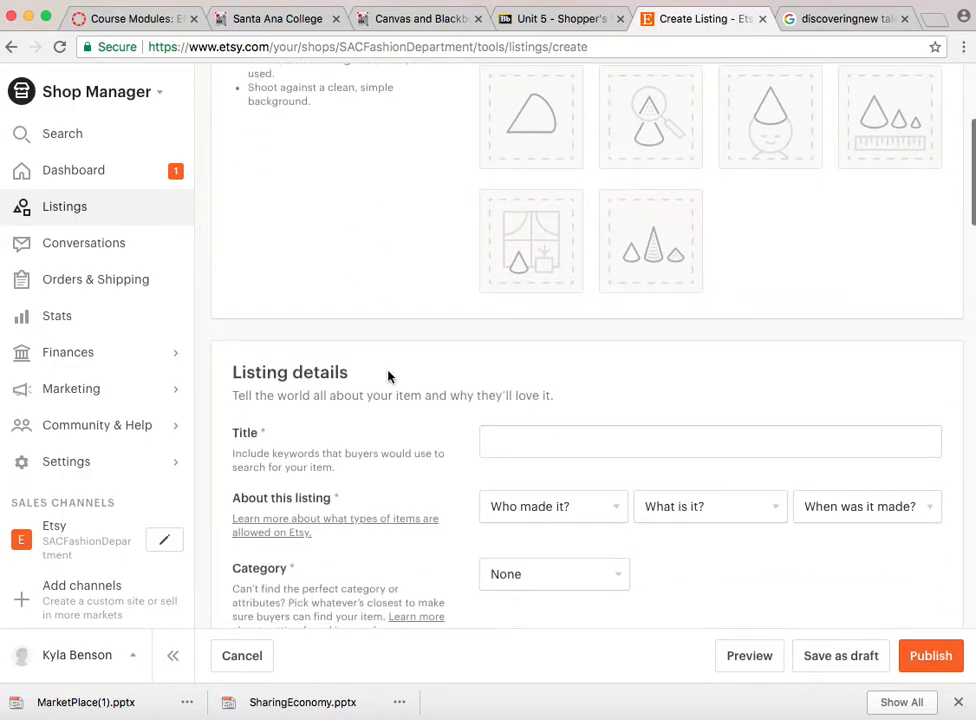
scroll(389, 375, "up", 20)
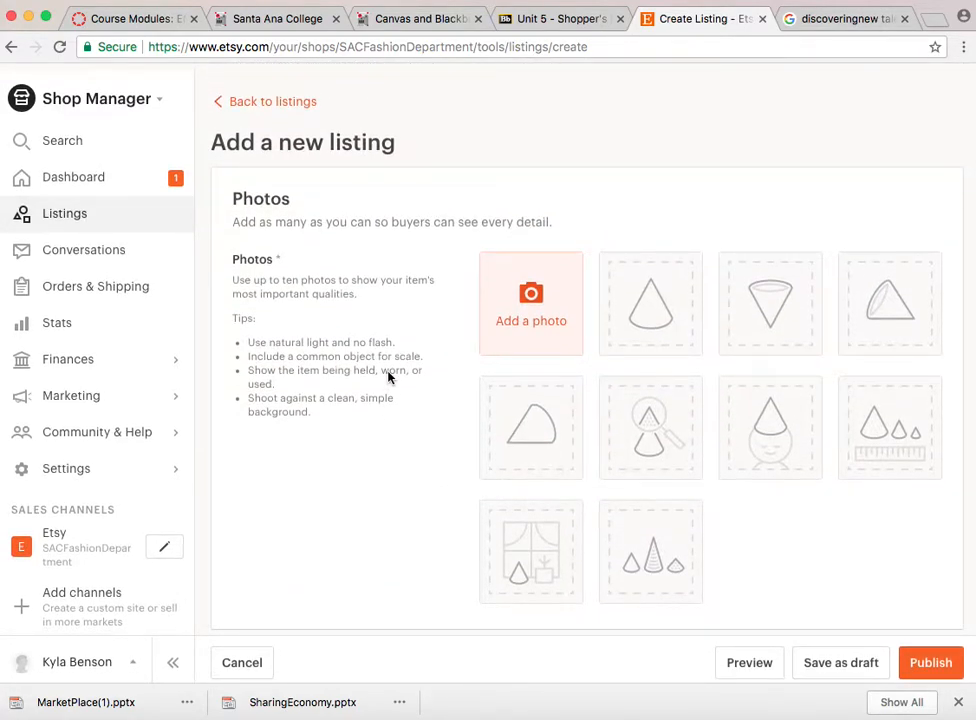
scroll(517, 440, "down", 1)
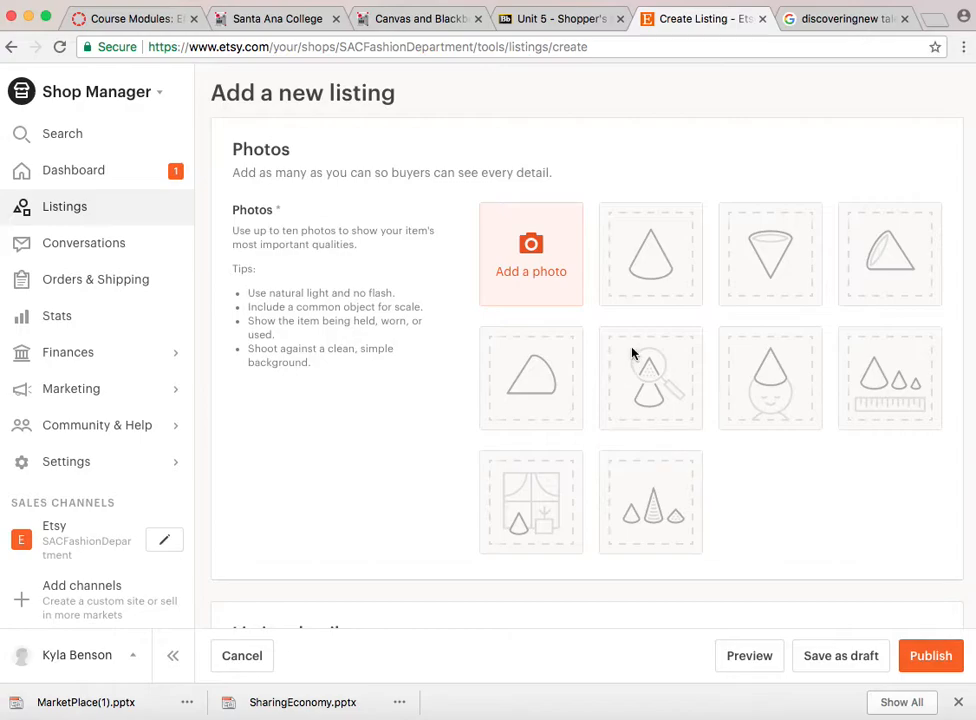
scroll(666, 408, "down", 1)
scroll(666, 408, "down", 5)
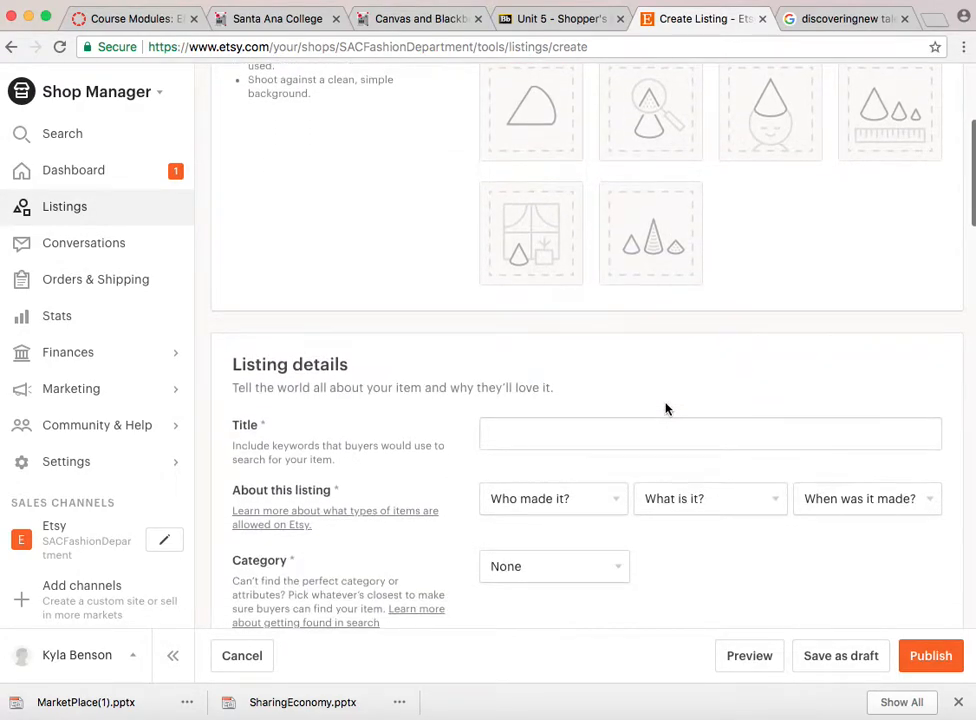
scroll(666, 408, "down", 2)
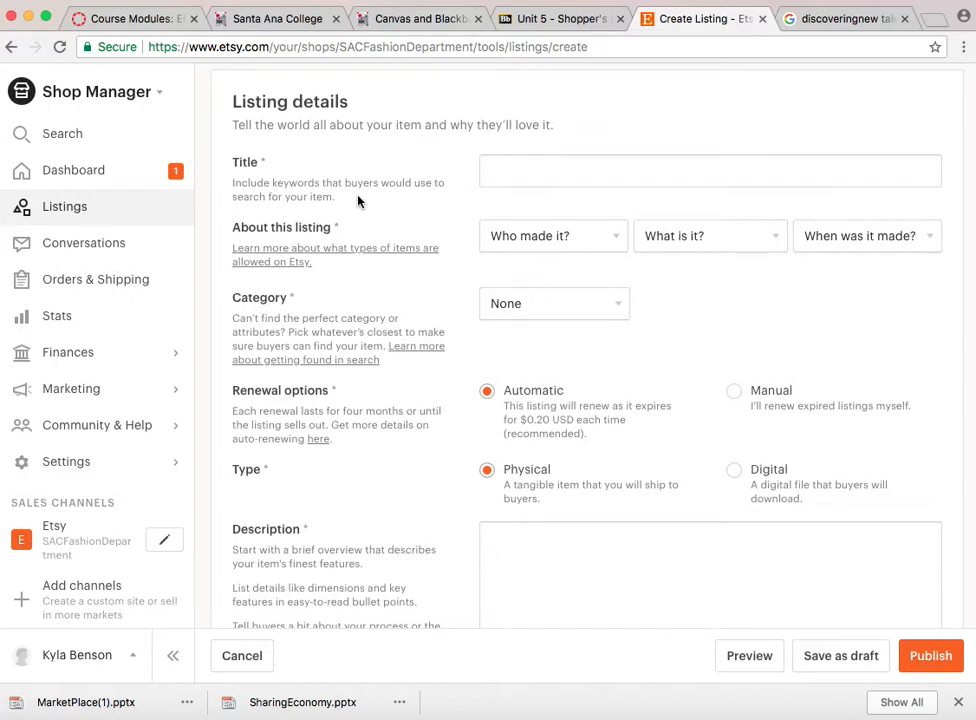
Step: Examine the title field with its keyword guidance and the choices for who made the item, leaving both unset
left_click_drag(271, 183, 323, 182)
left_click(522, 178)
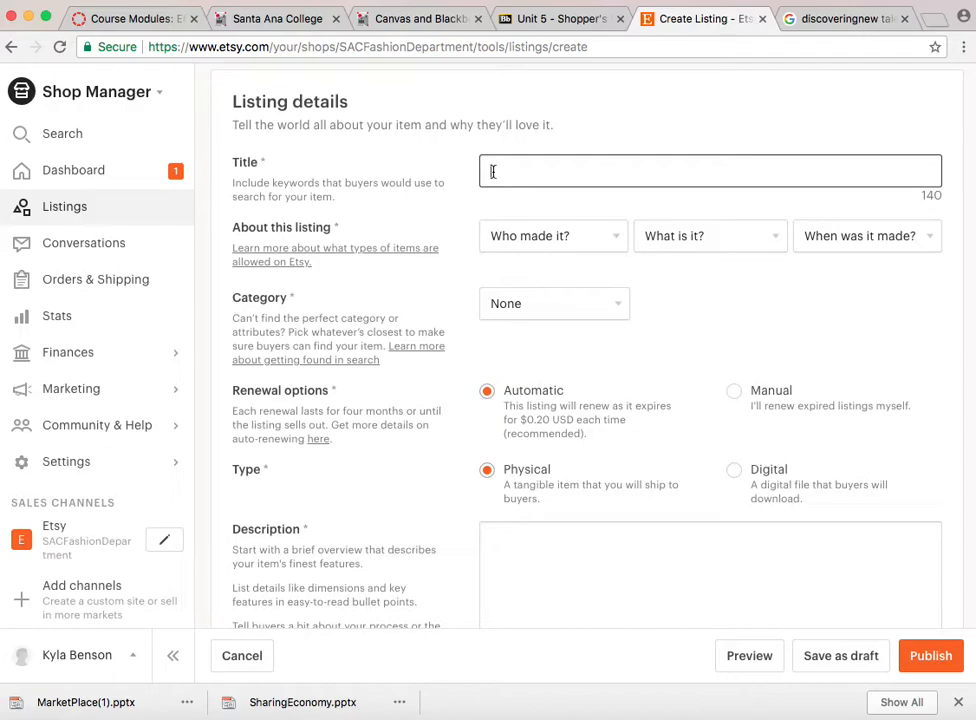
left_click(492, 171)
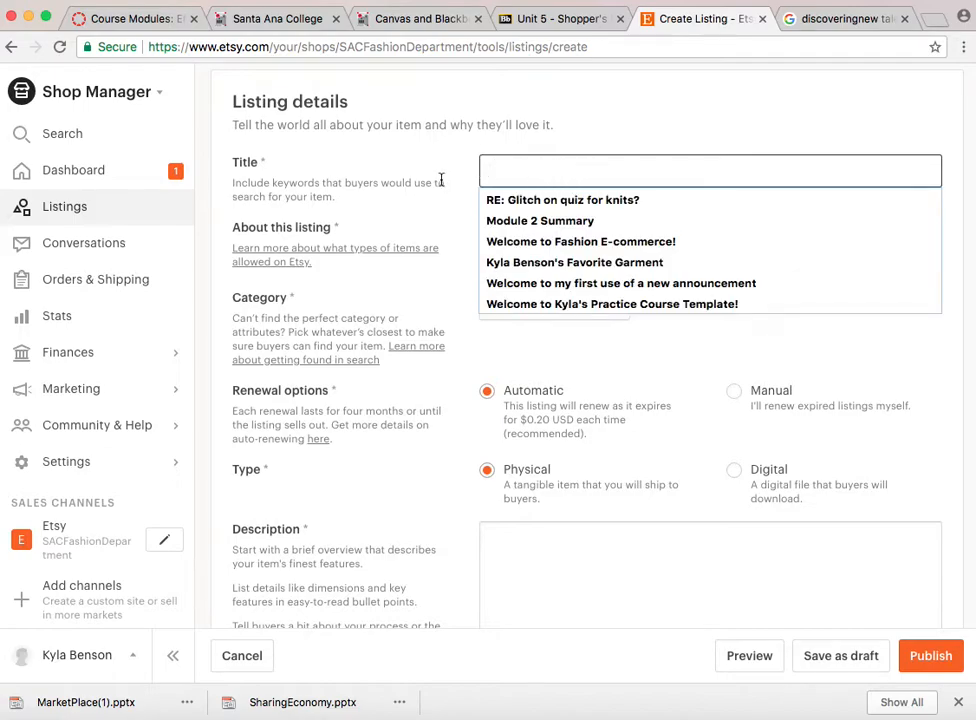
left_click(409, 217)
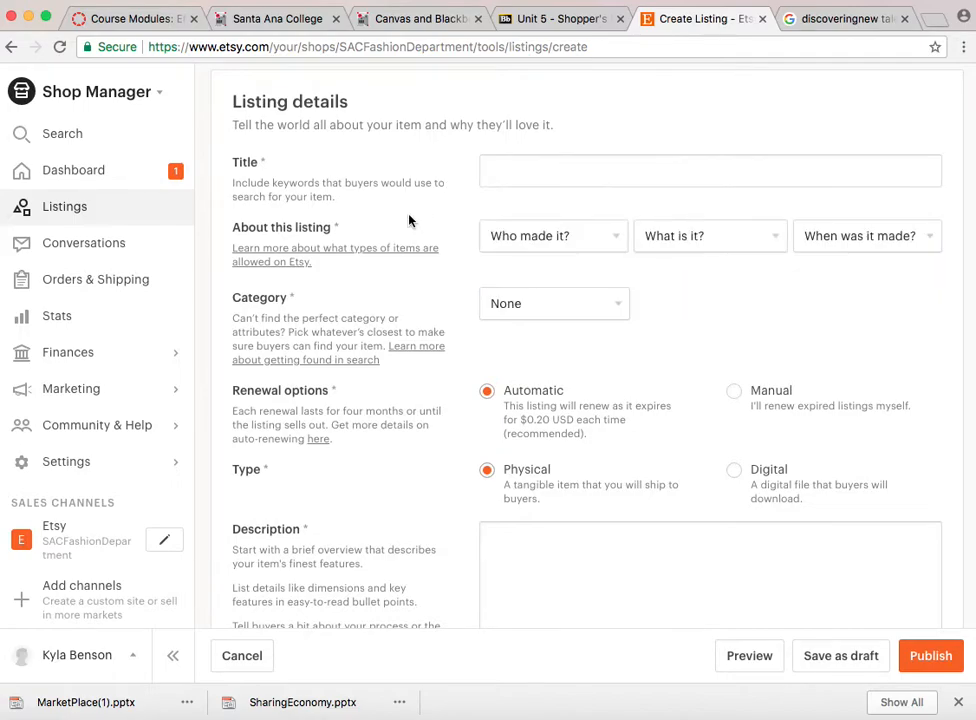
left_click(551, 242)
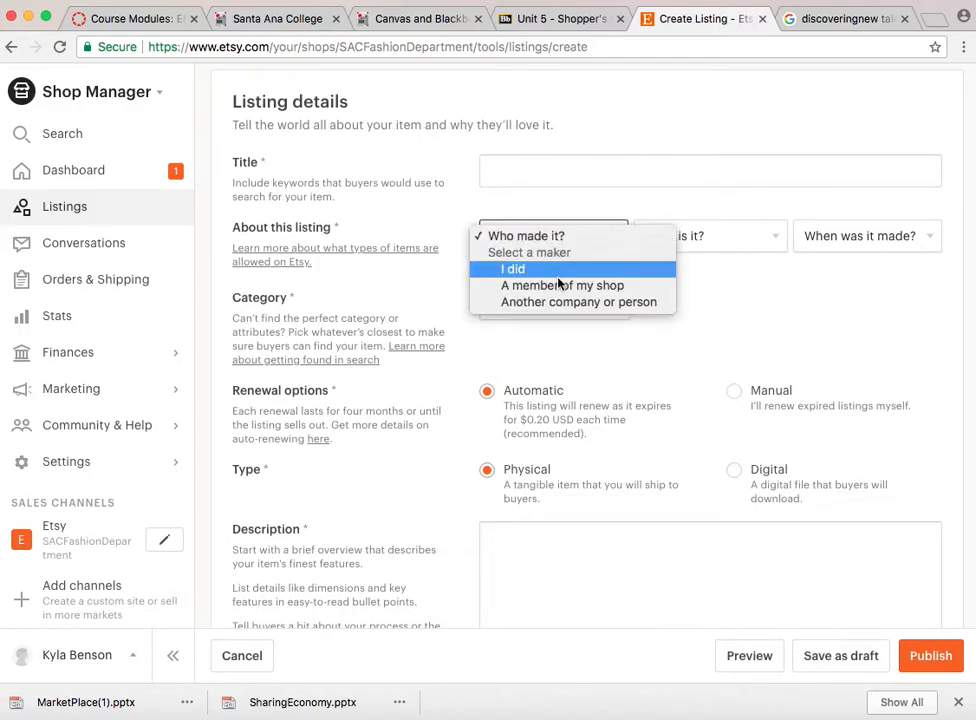
left_click(556, 217)
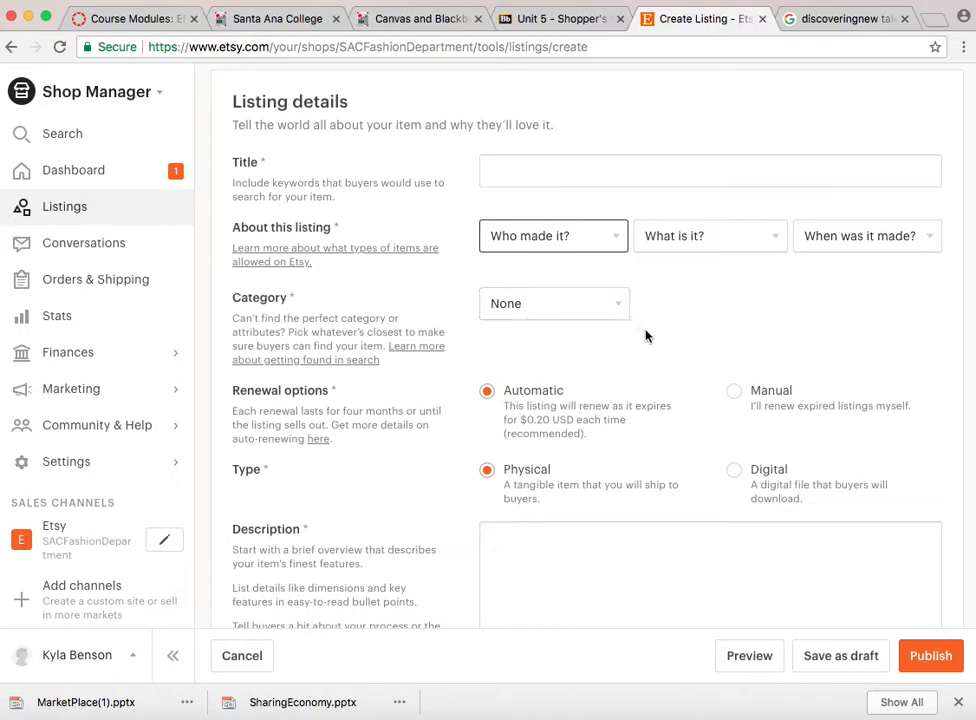
Step: Set the listing's renewal option to Manual and its type to Physical
scroll(646, 337, "down", 1)
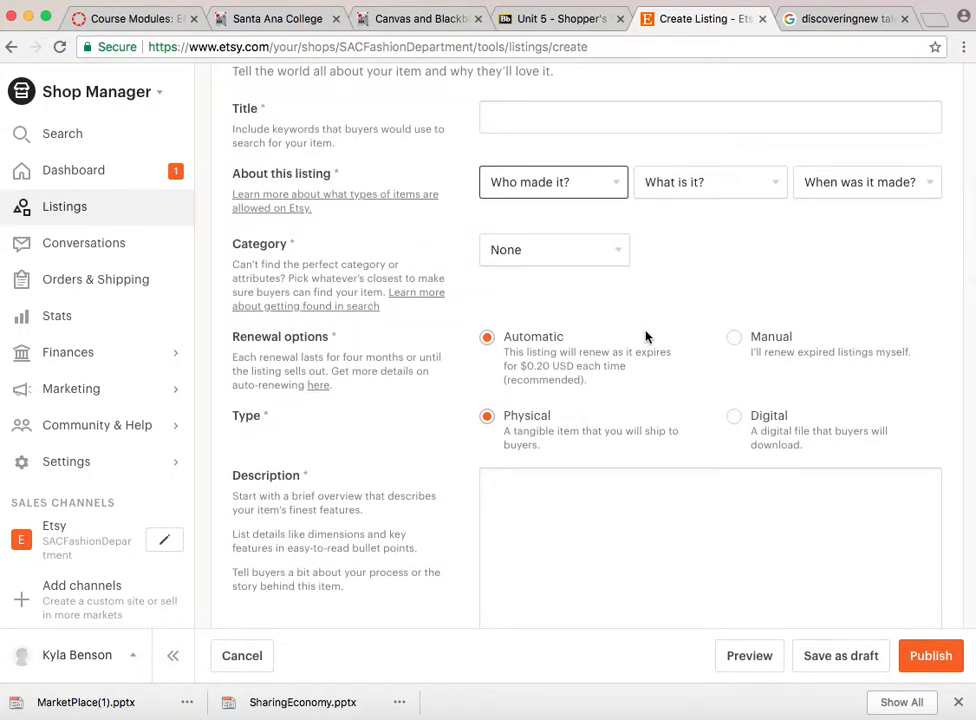
scroll(660, 327, "down", 2)
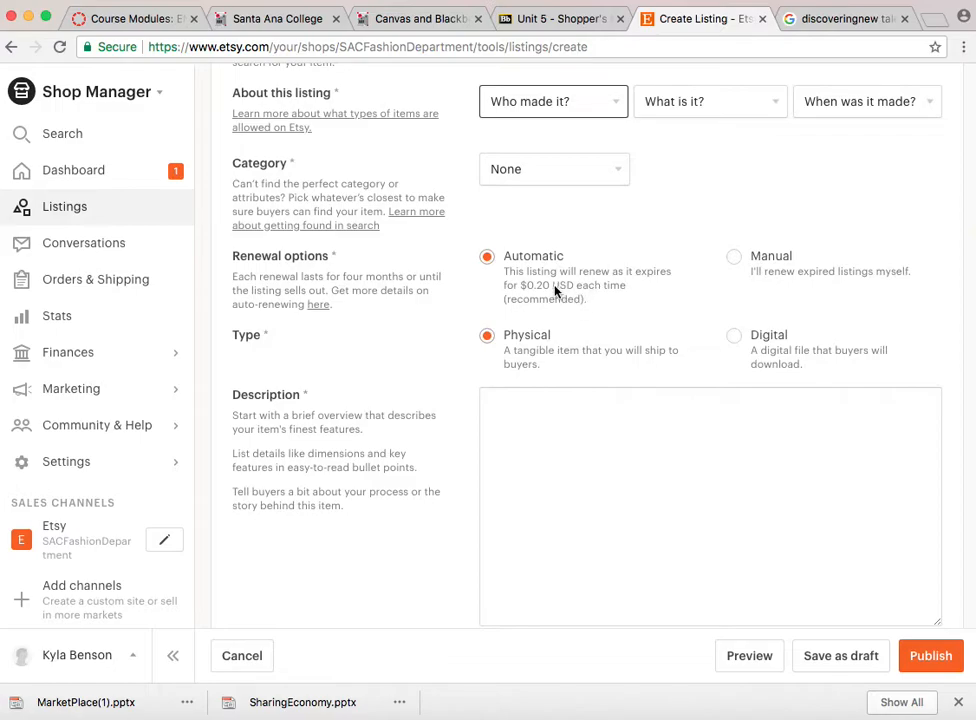
left_click(735, 258)
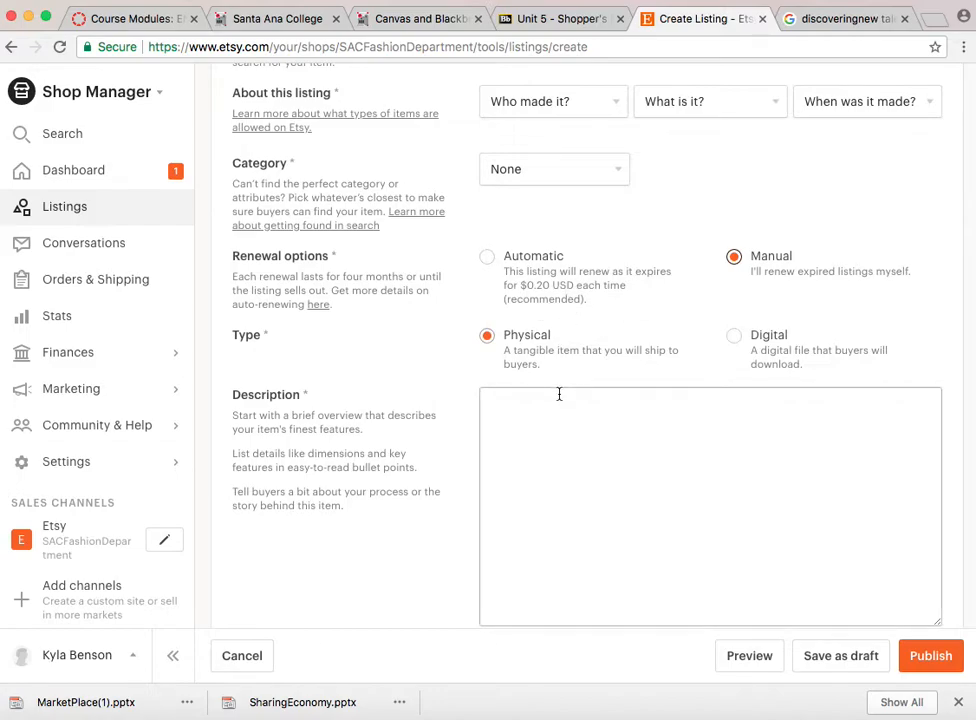
left_click(814, 356)
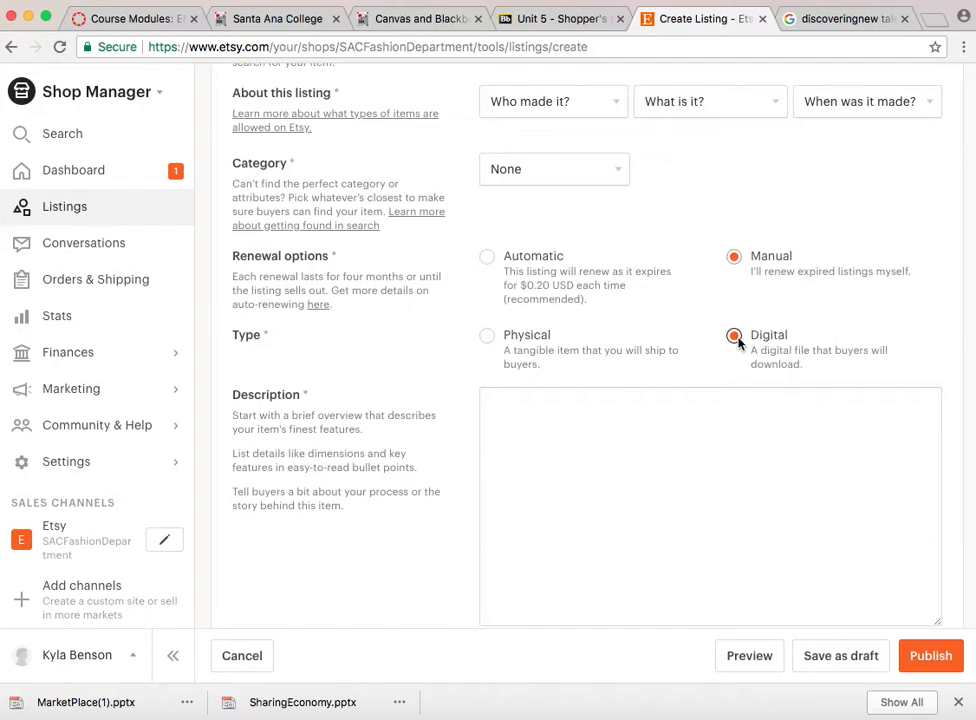
left_click(488, 337)
Step: Examine the description field and its guidance on telling buyers about the process or story behind the item
scroll(529, 350, "down", 1)
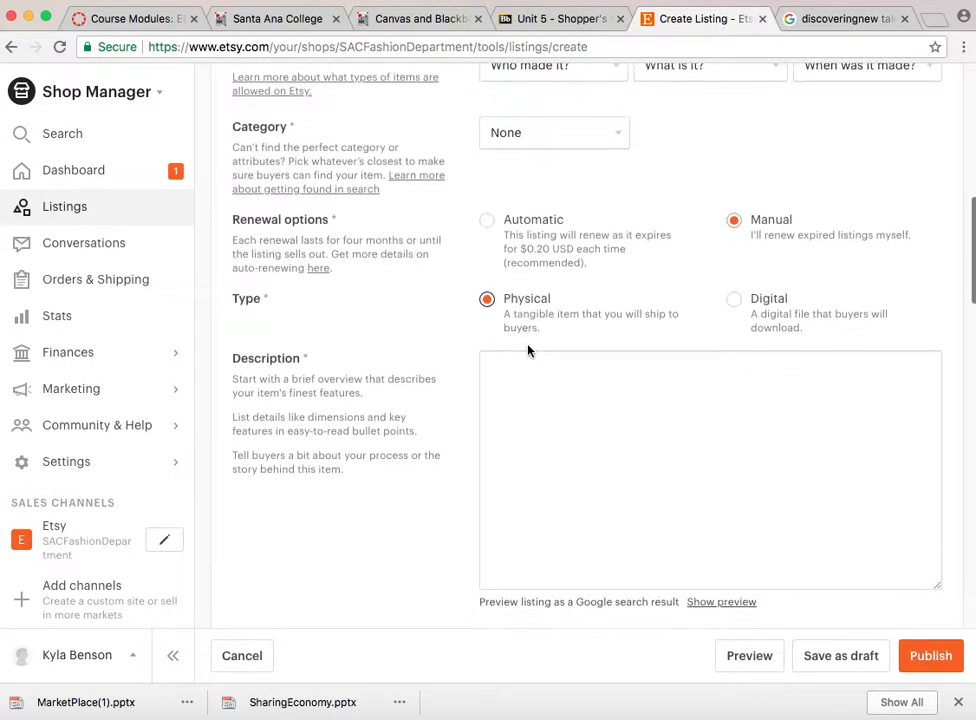
left_click(508, 373)
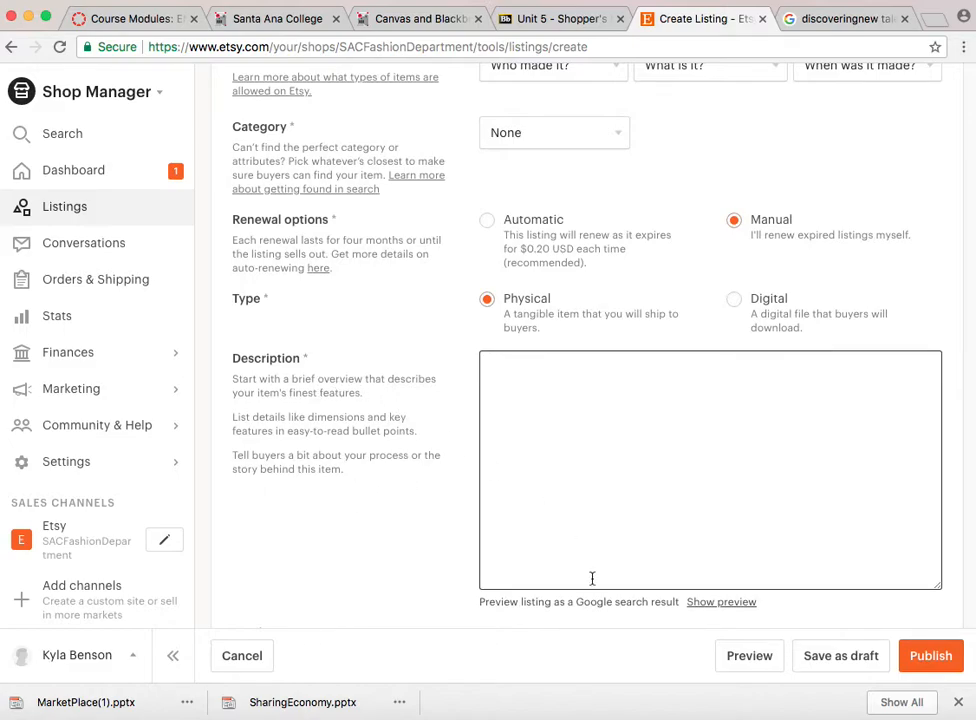
scroll(564, 550, "down", 1)
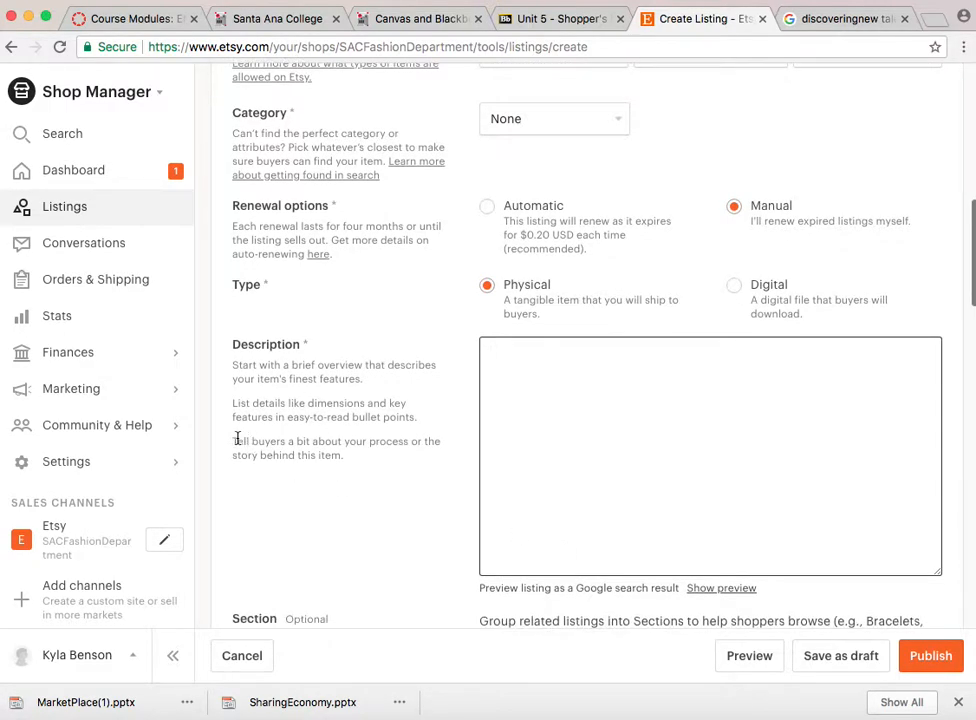
left_click_drag(233, 444, 363, 467)
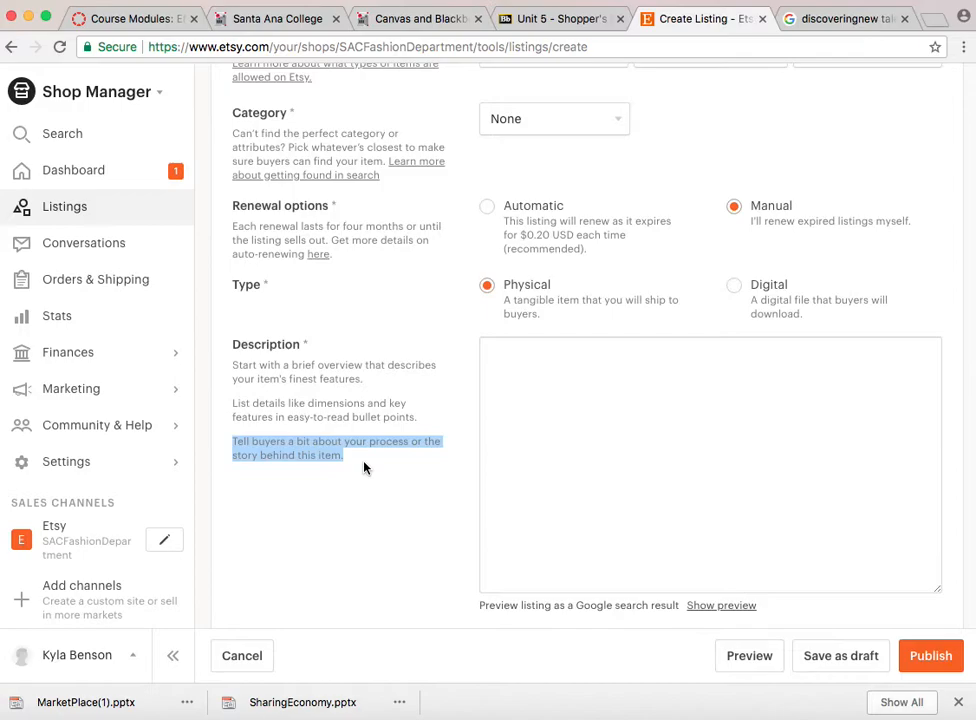
left_click(364, 467)
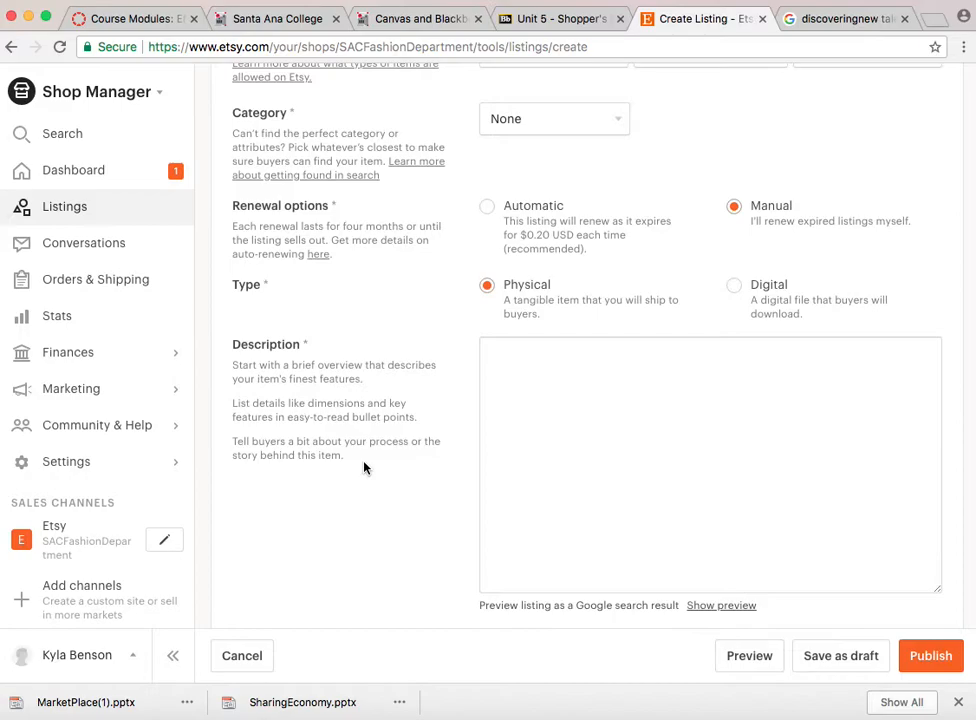
left_click(555, 462)
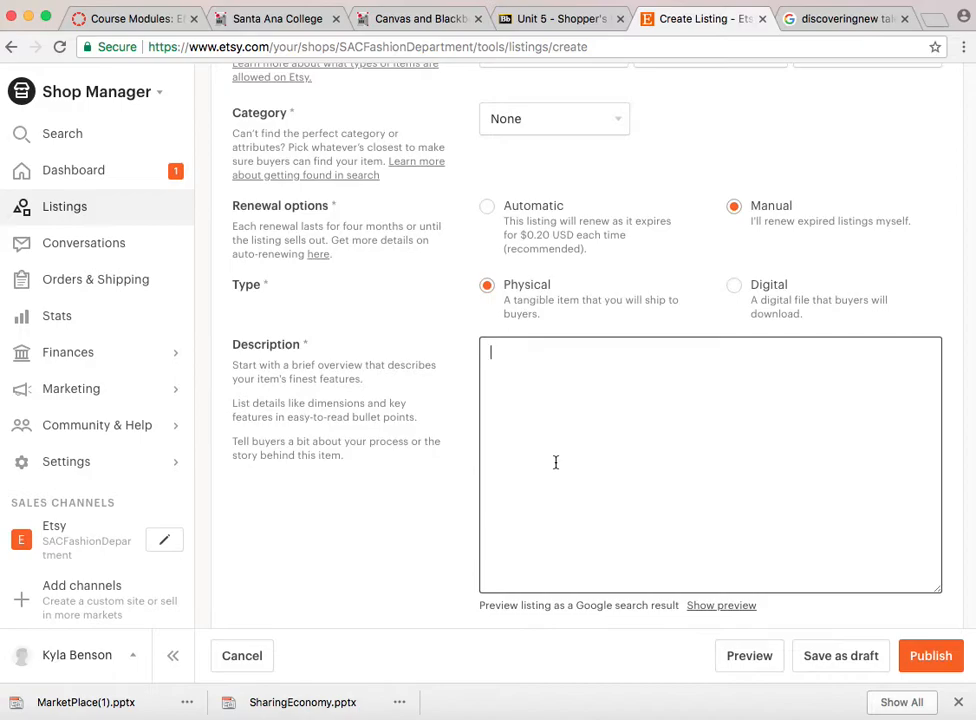
Step: Look over the optional Section, Tags and Materials fields of the listing
scroll(555, 462, "down", 4)
scroll(555, 462, "down", 2)
scroll(555, 462, "down", 2)
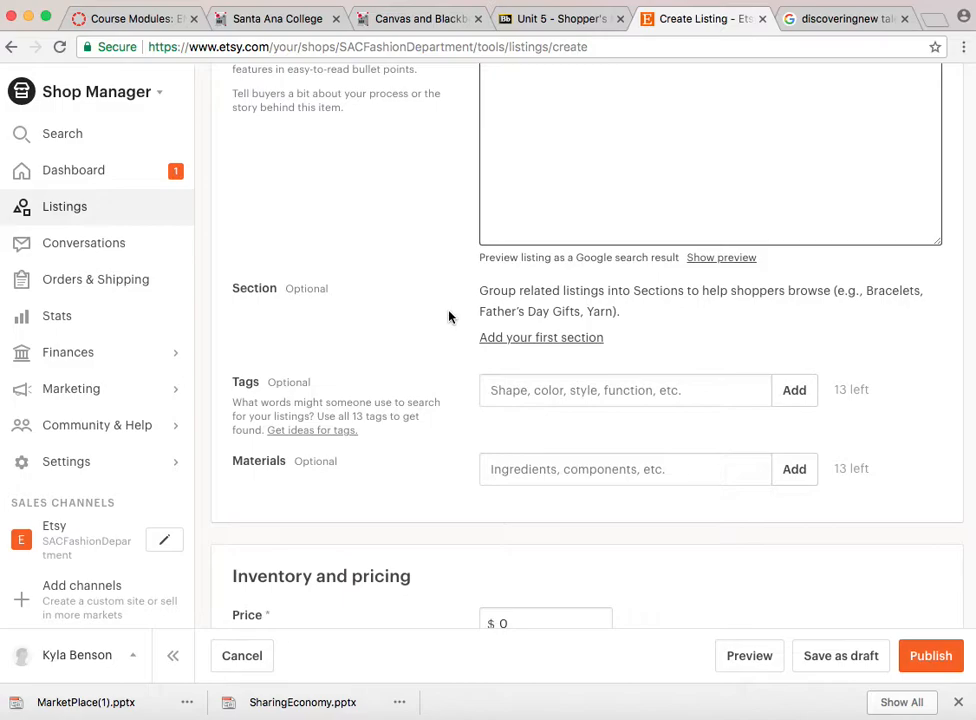
scroll(420, 320, "down", 1)
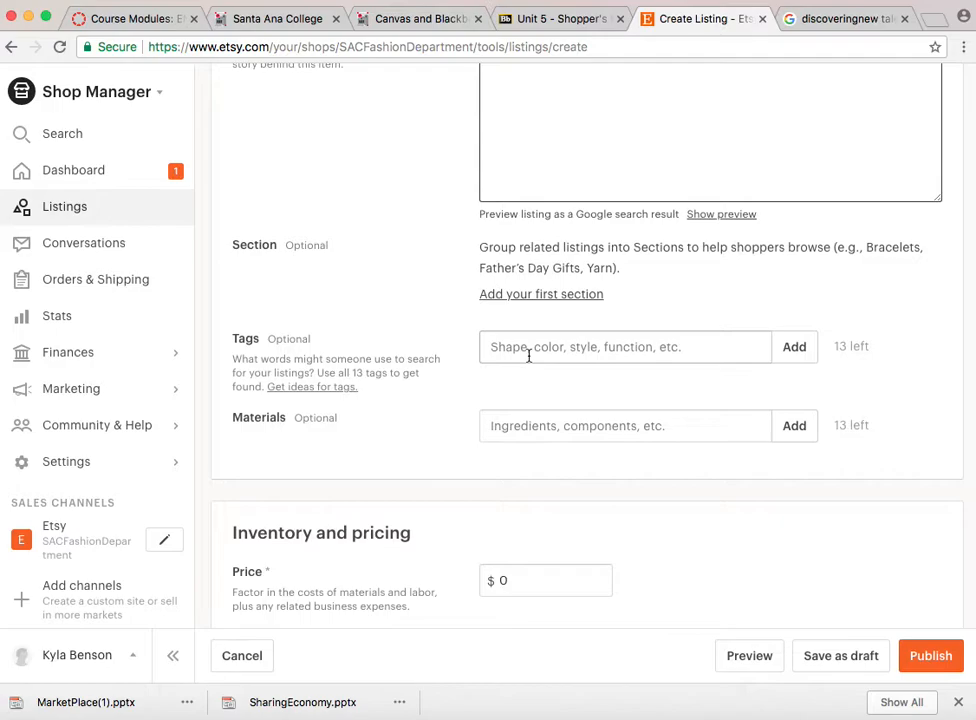
Step: Switch to the Google tab, search for "etsy" and open the Etsy home page from the results
left_click(846, 30)
left_click(496, 52)
type("etsy")
key("Return")
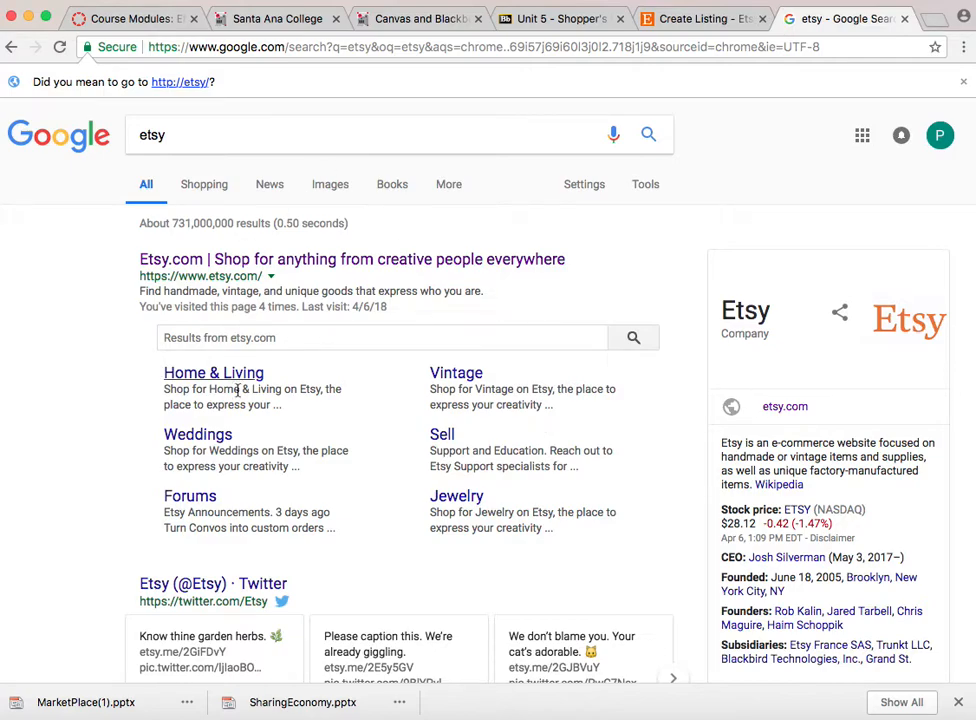
left_click(290, 259)
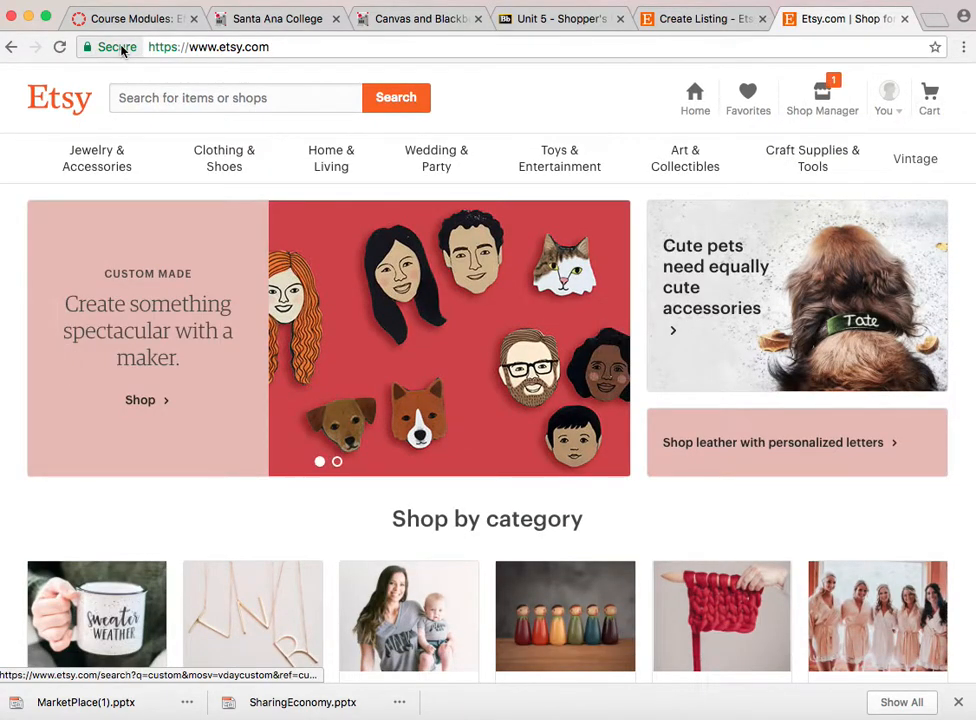
Step: Explore Etsy's search suggestions for "birthday ha" and run the suggested search "birthday hats for dogs"
left_click(212, 98)
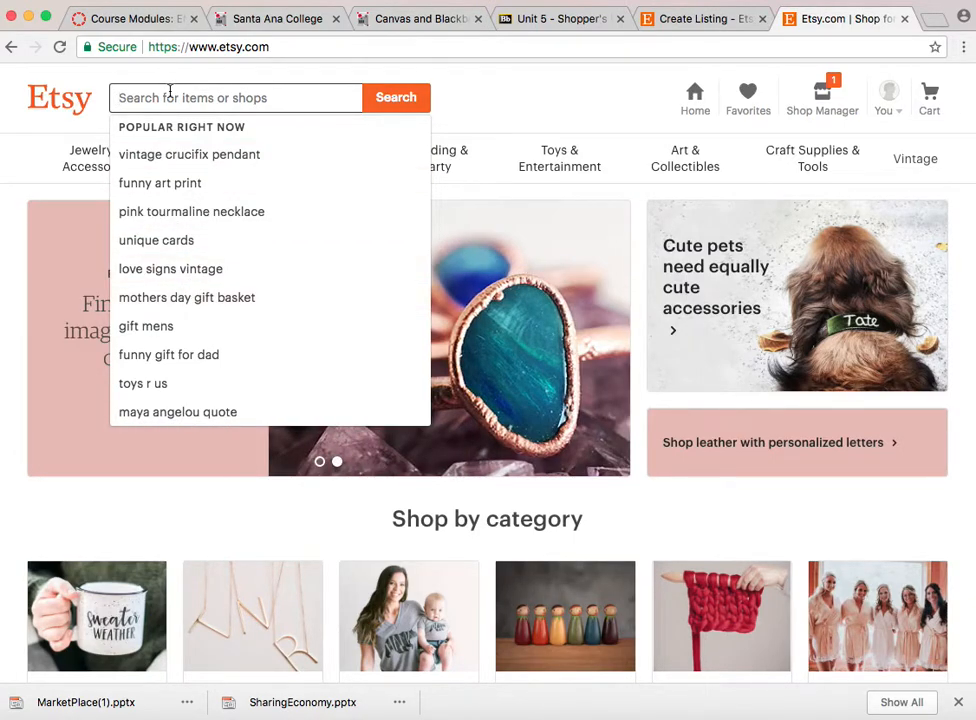
type("b")
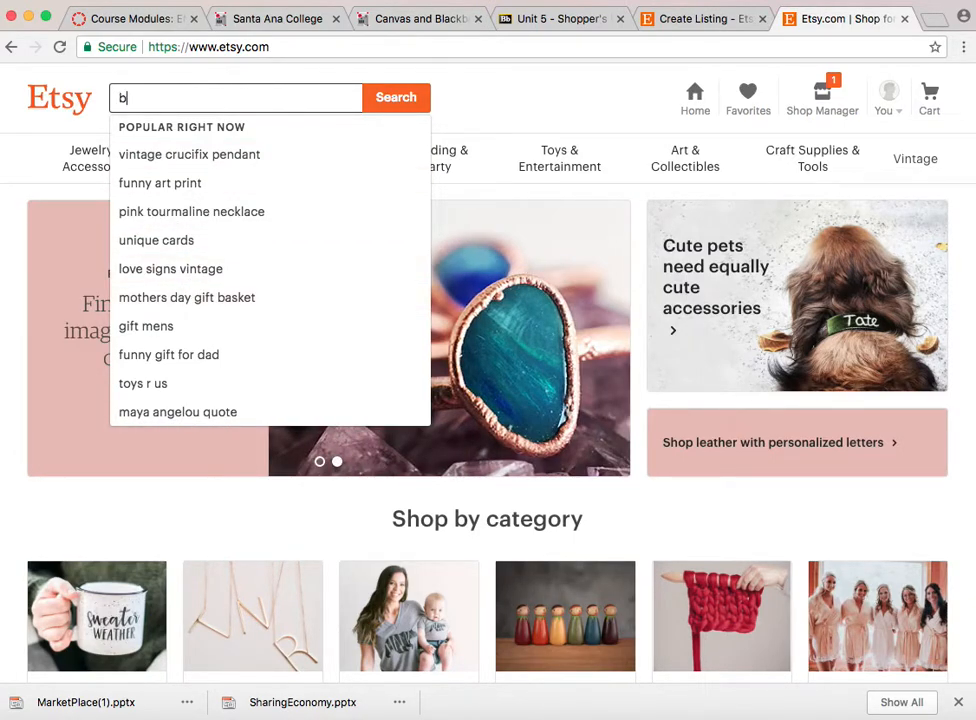
type("i")
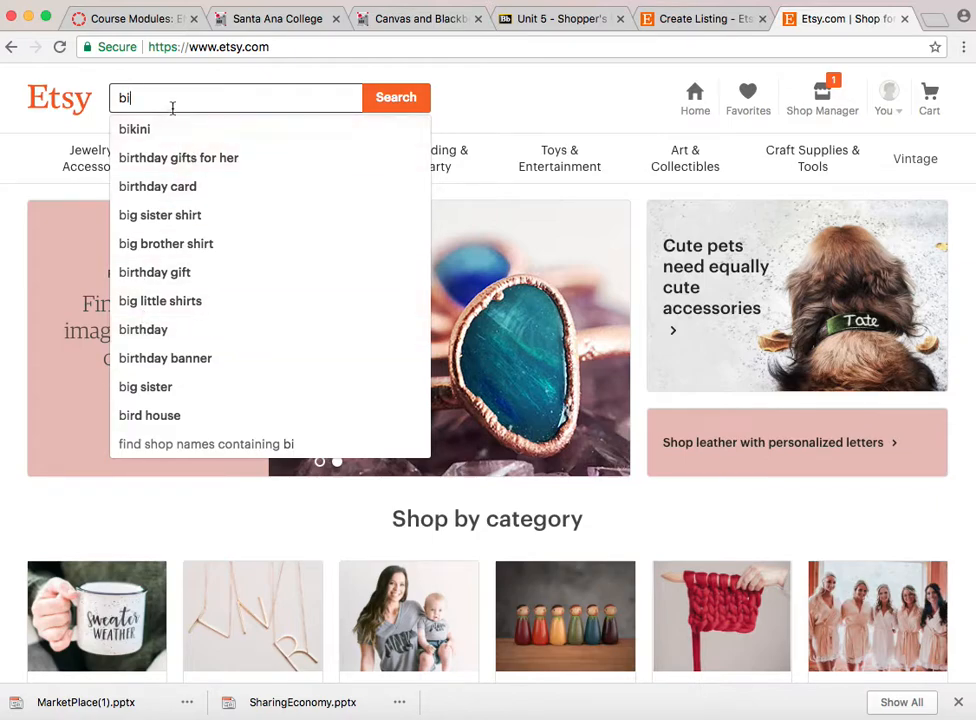
type("rthday ha")
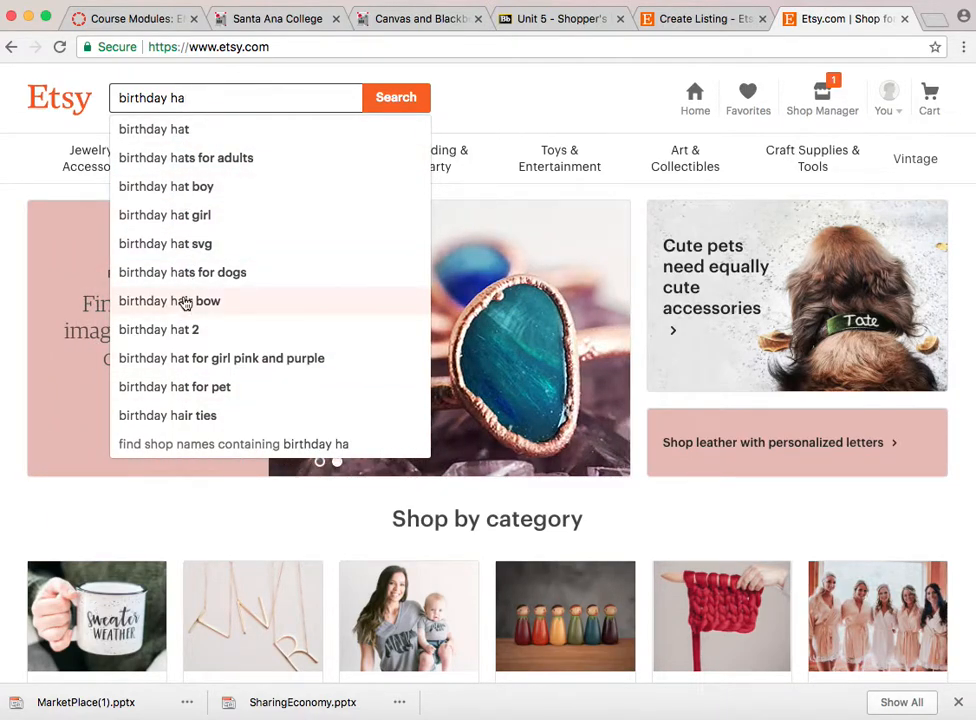
left_click(205, 271)
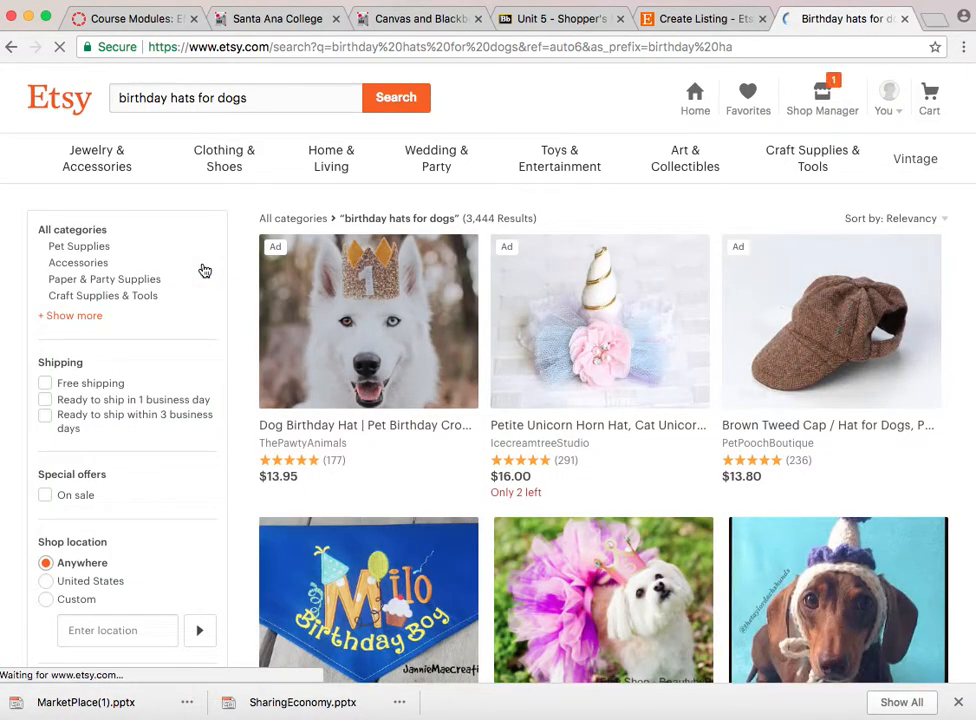
Step: Open the first dog birthday hat listing from the search results and examine the related search terms at the end of its page
scroll(406, 505, "down", 5)
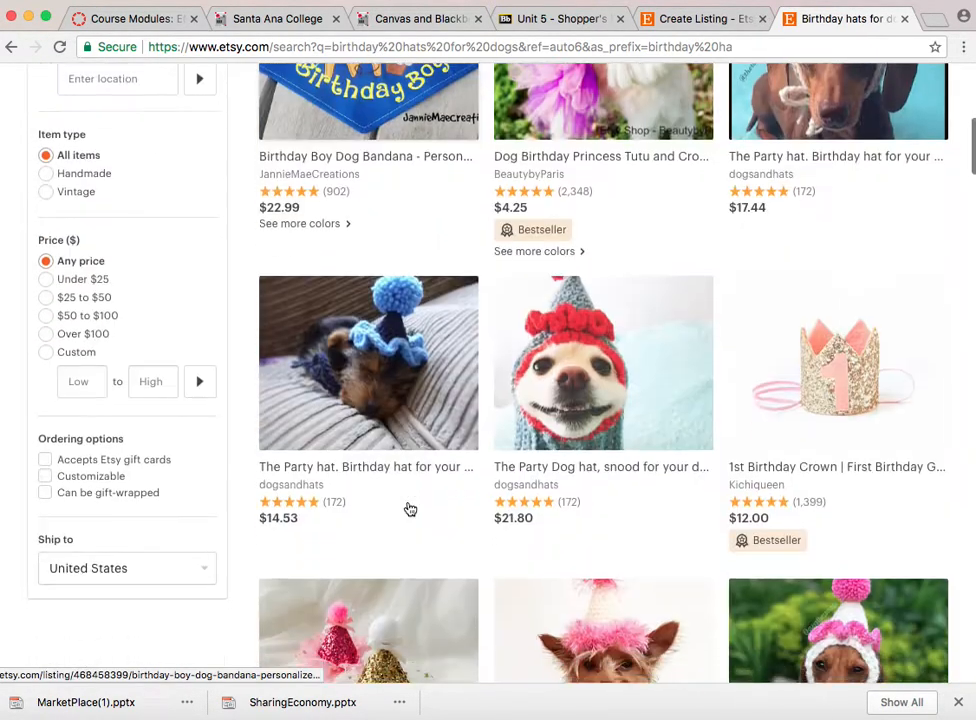
scroll(409, 508, "up", 5)
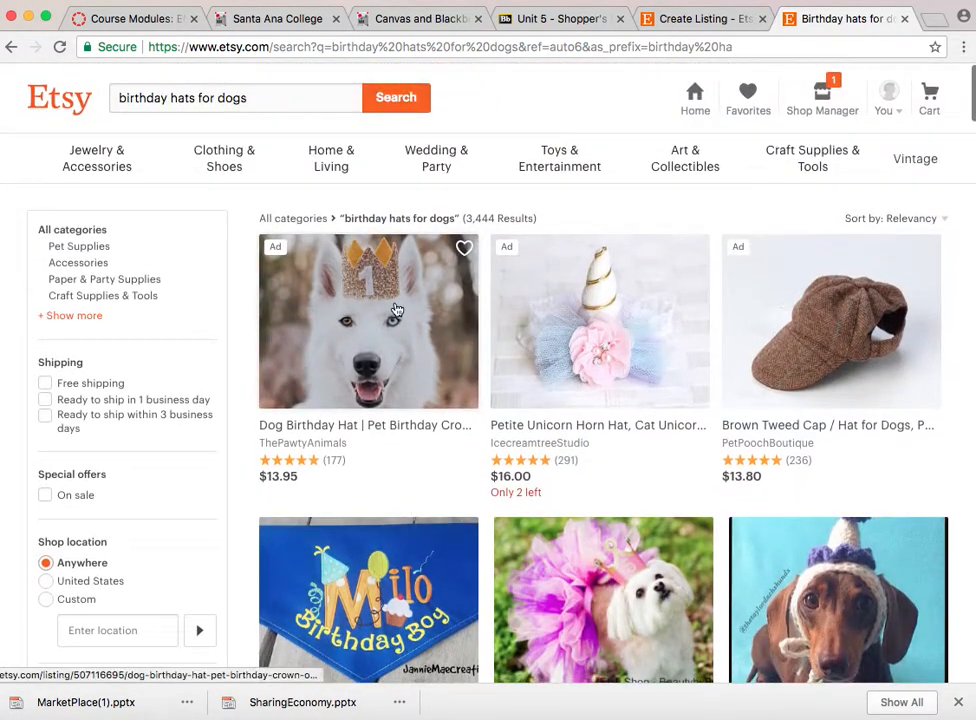
left_click(322, 440)
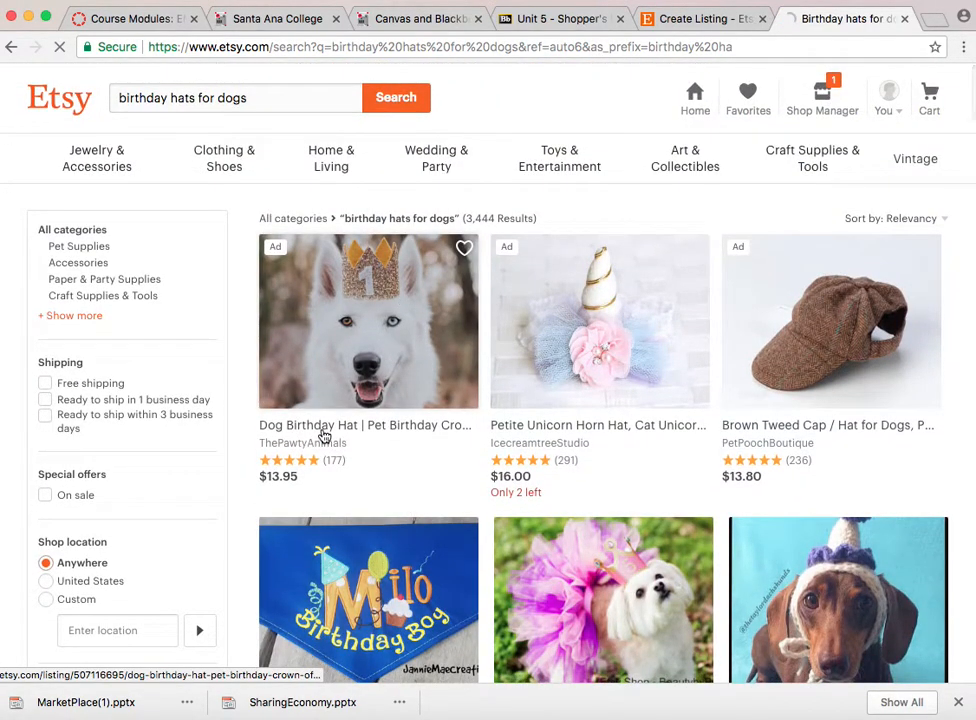
scroll(338, 522, "down", 10)
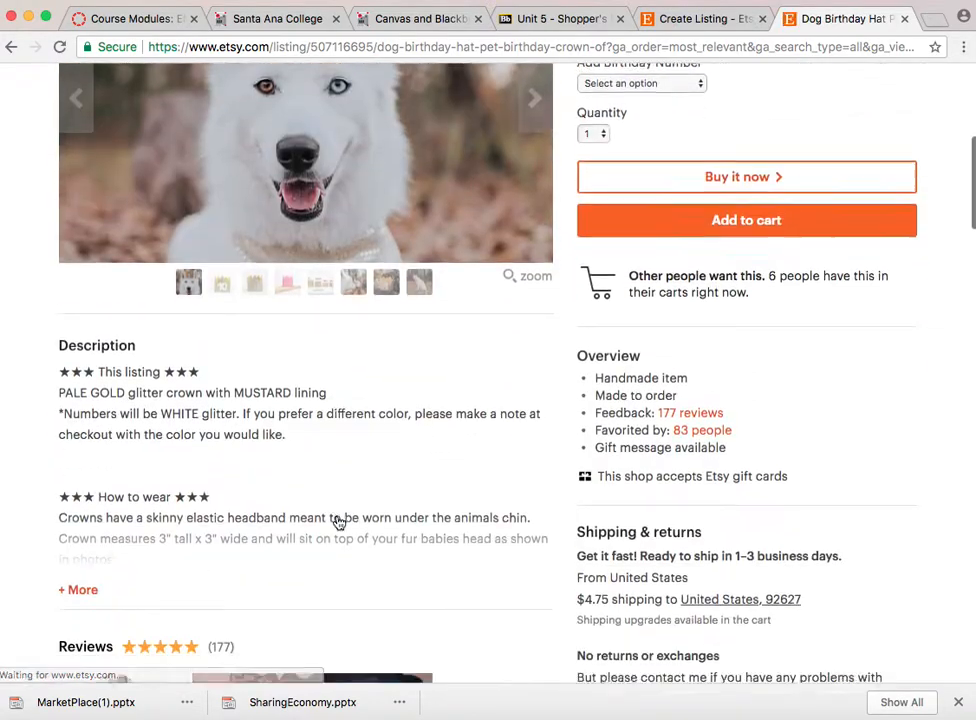
scroll(339, 522, "down", 15)
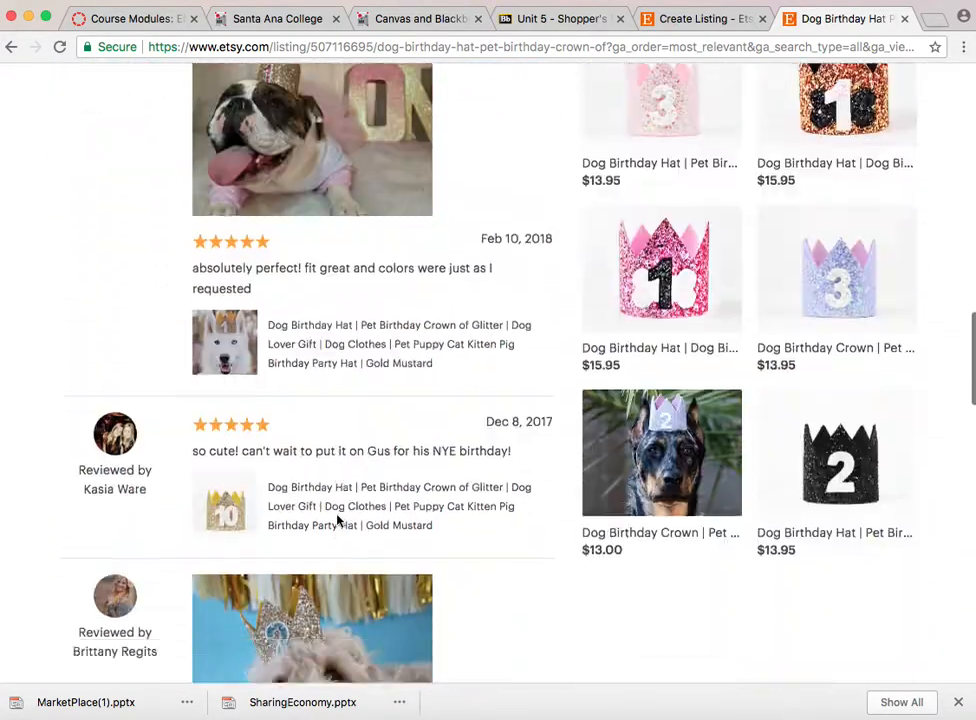
scroll(339, 520, "down", 10)
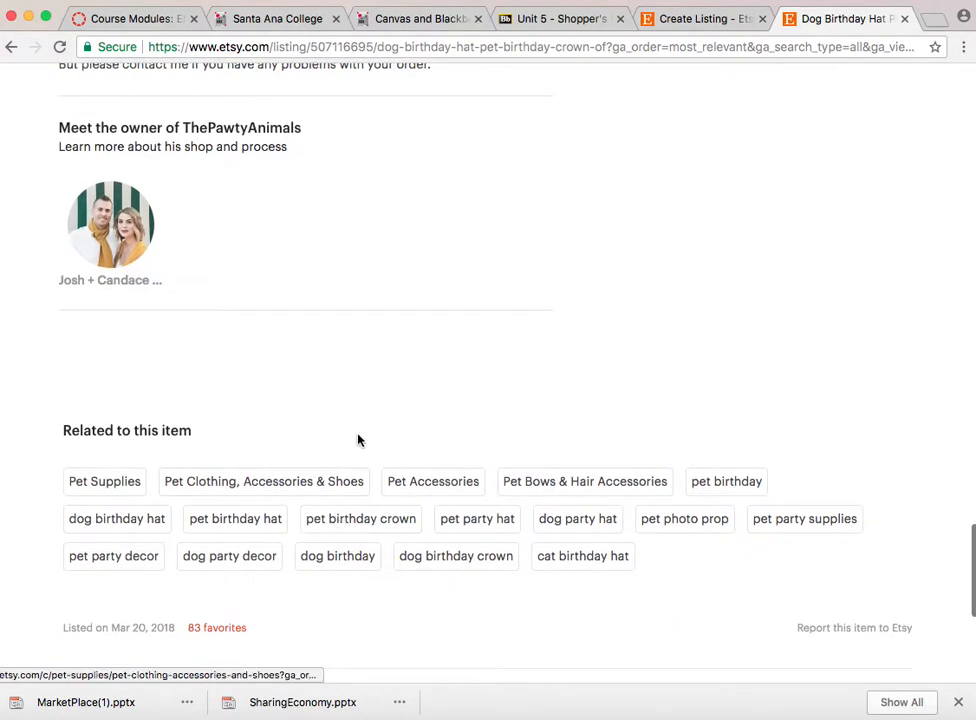
scroll(359, 440, "down", 1)
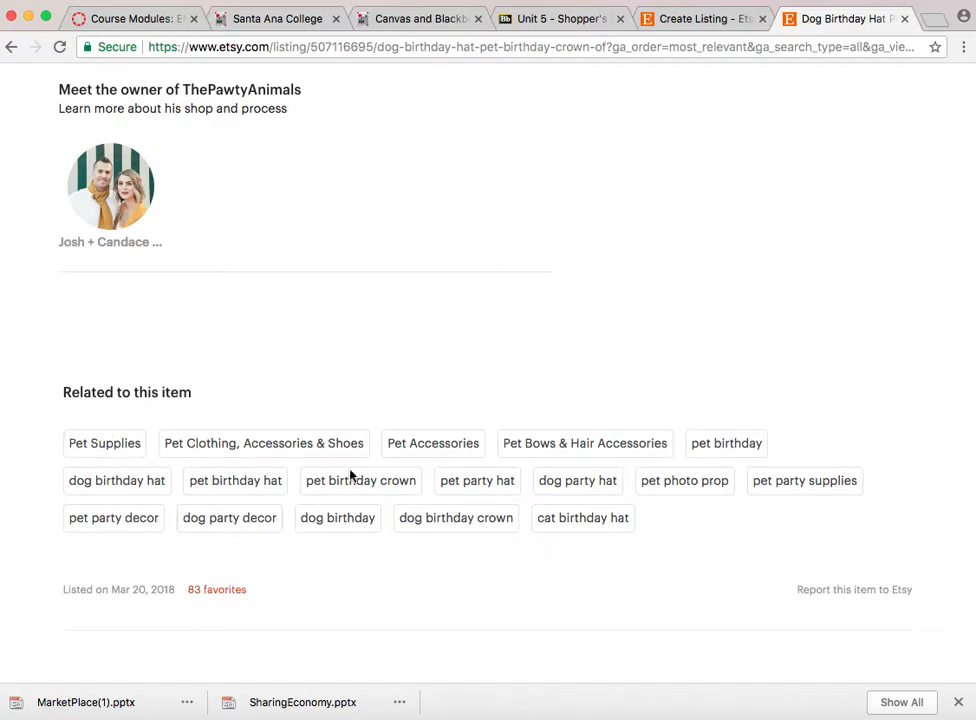
Step: Compare the hat listing's photo and title with the terms under "Related to this item" for tag ideas
scroll(433, 363, "up", 20)
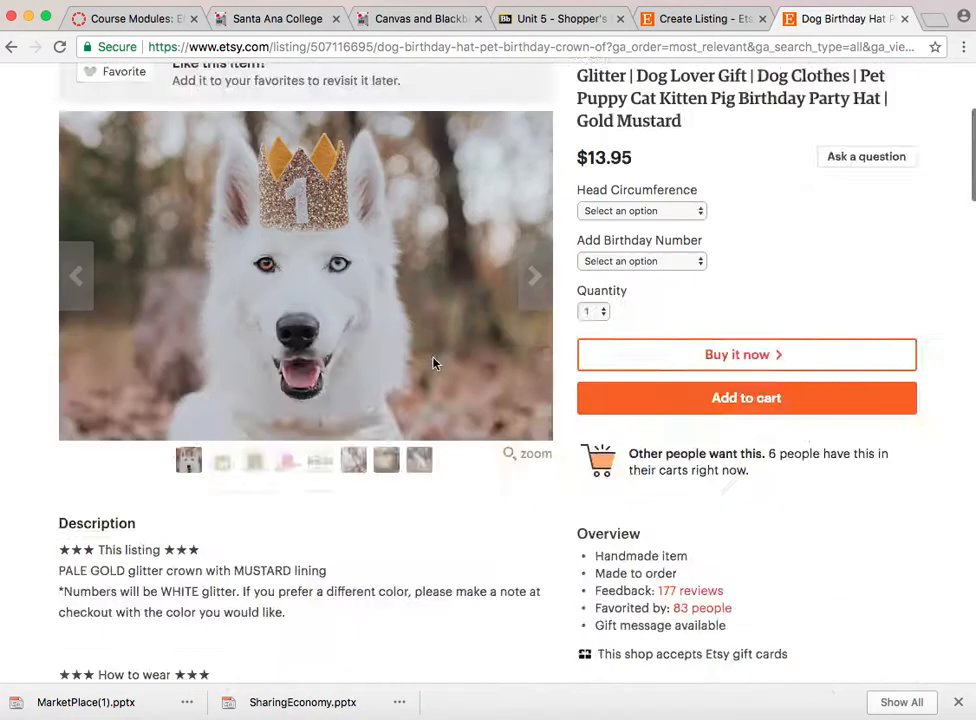
scroll(434, 364, "down", 3)
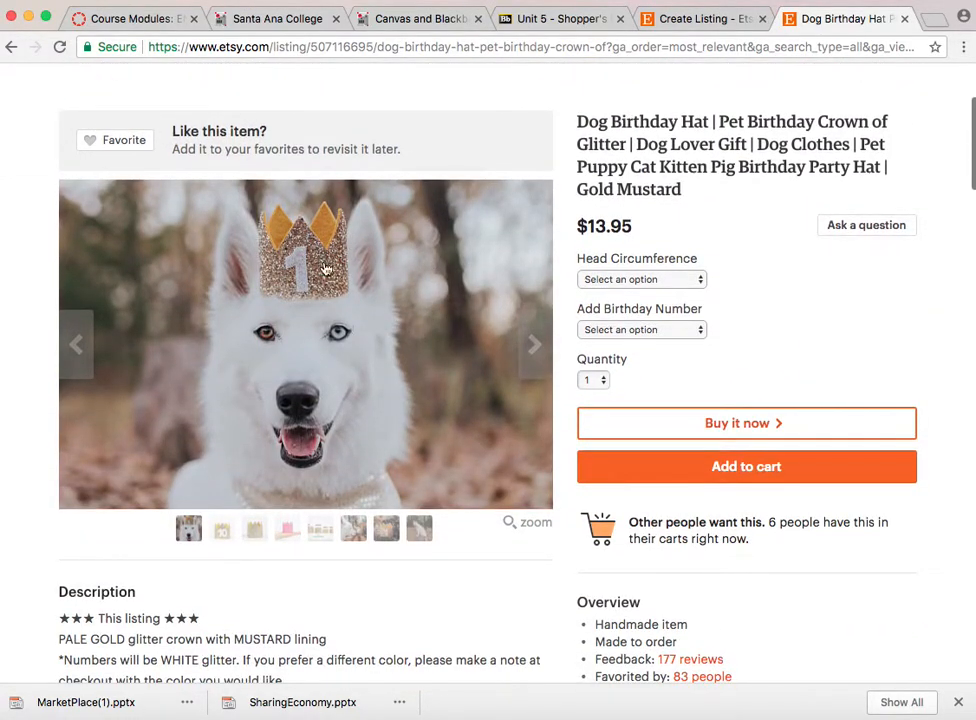
scroll(349, 323, "down", 20)
scroll(349, 323, "up", 5)
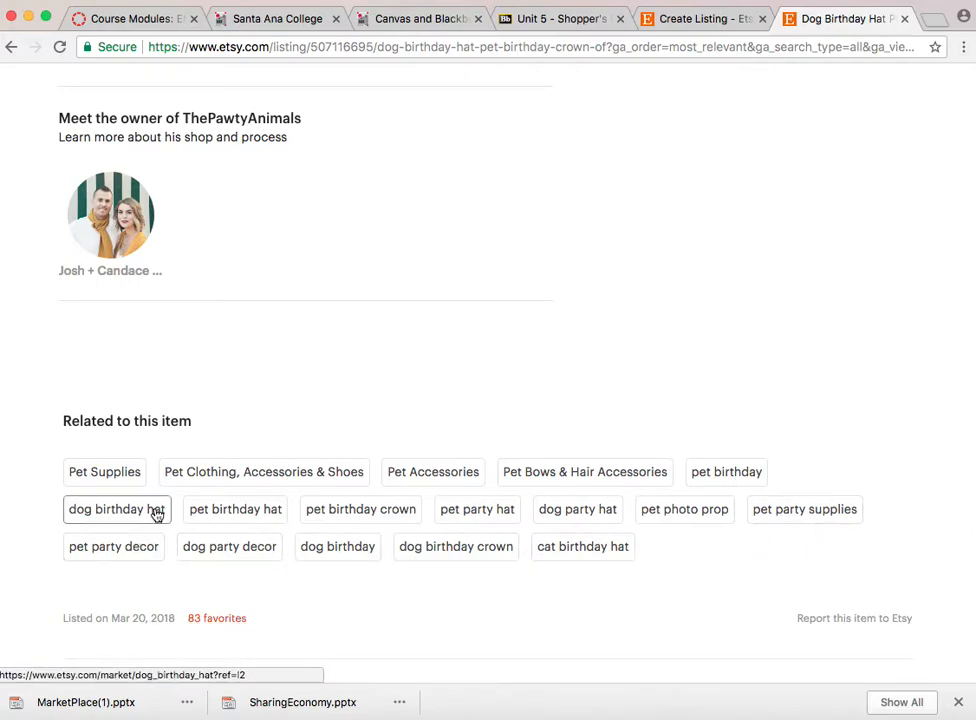
scroll(436, 342, "up", 10)
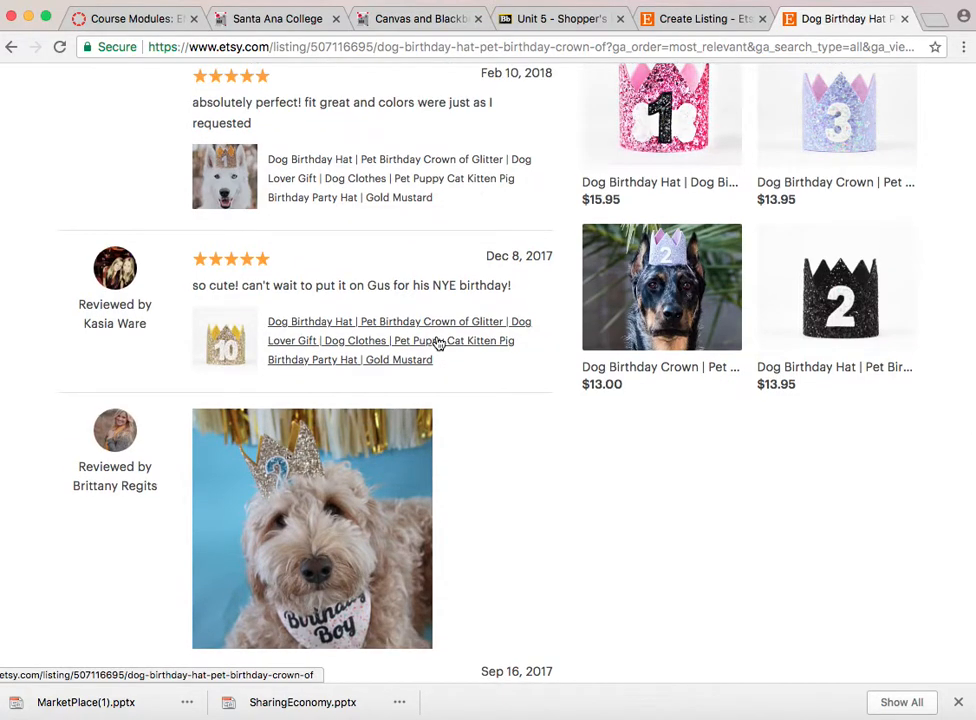
scroll(437, 343, "down", 10)
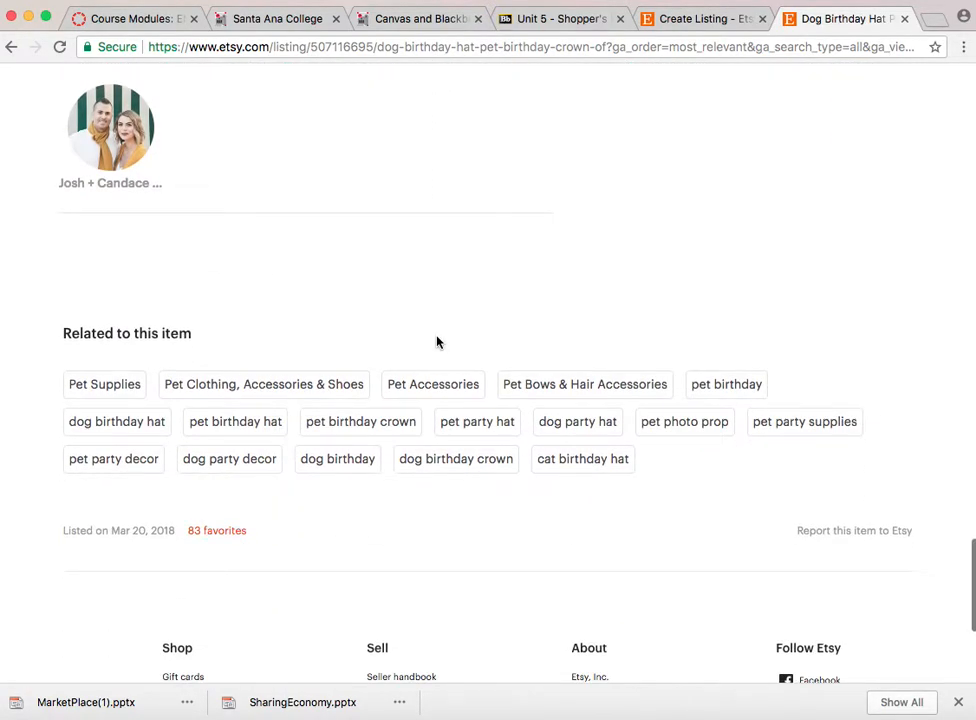
scroll(437, 342, "up", 1)
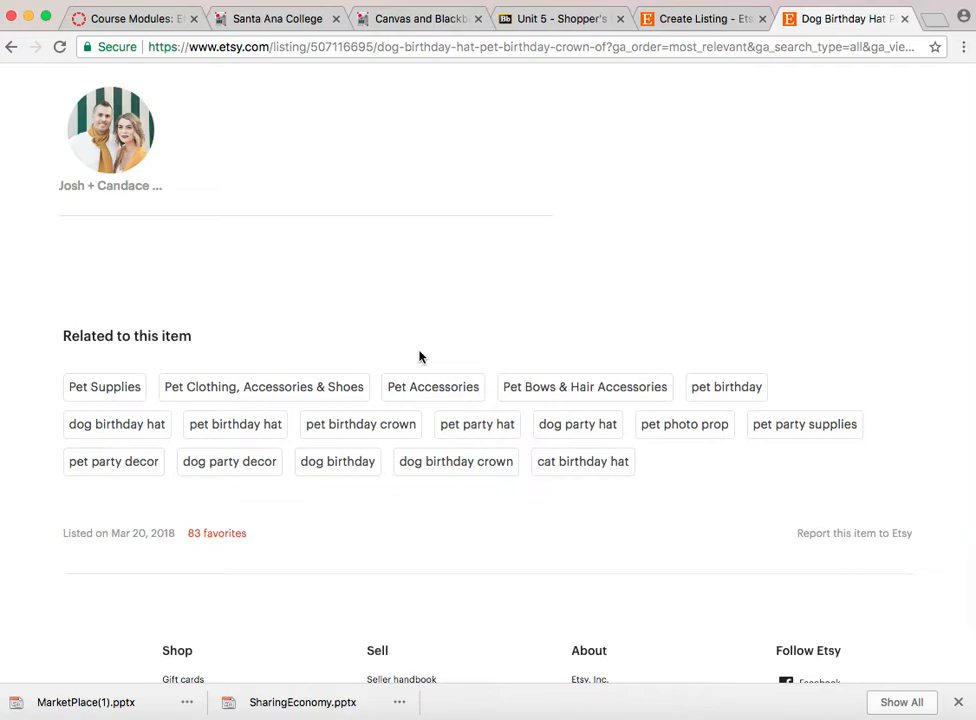
Step: Return to the Create Listing form and enter "birthday hat, " as tag text for the item
left_click(697, 22)
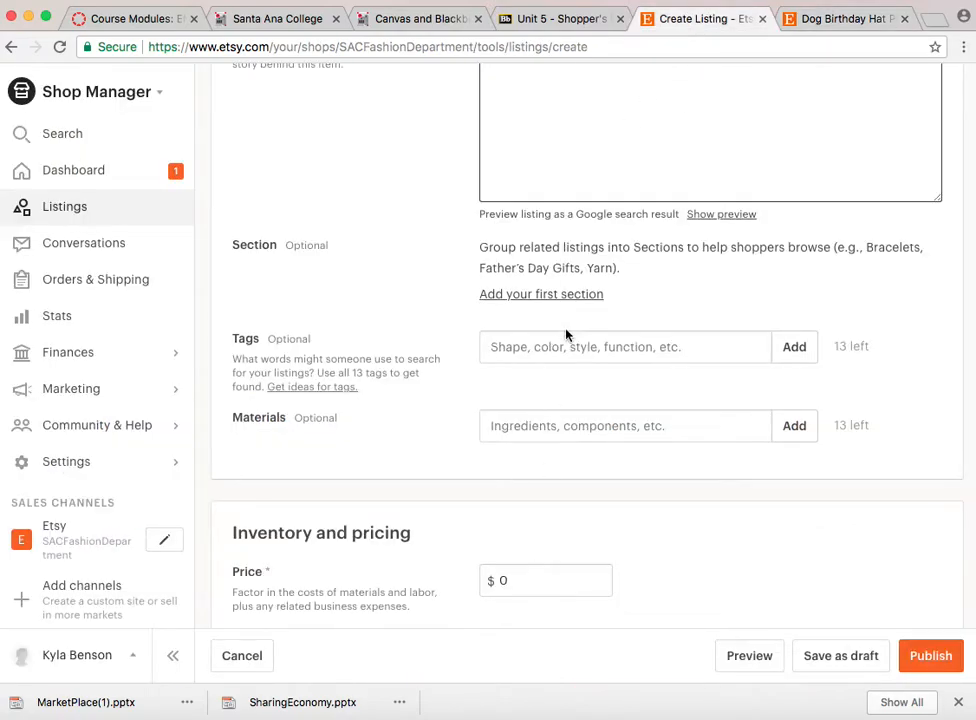
left_click(630, 348)
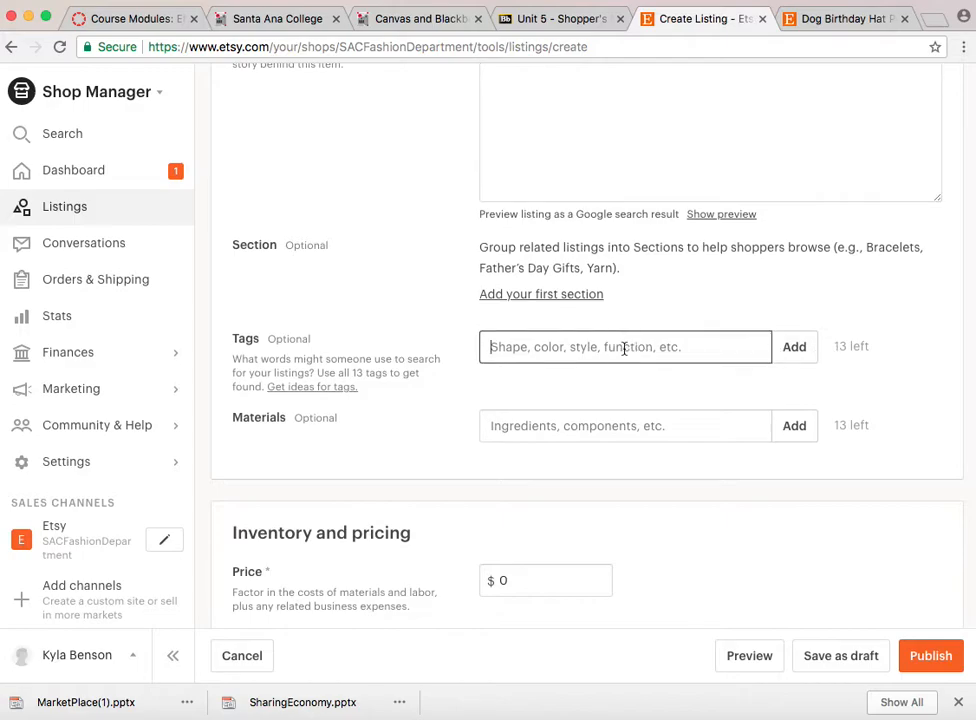
type("birth")
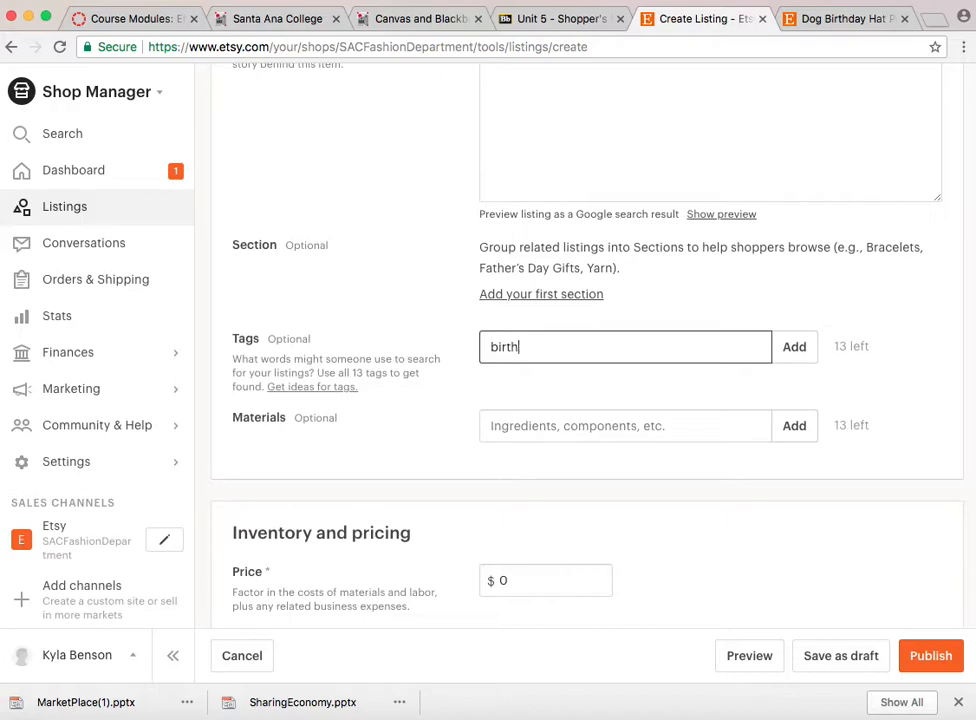
type("day hat,")
Step: Review the Inventory and pricing section of the listing, including the price, quantity, SKU and variations fields
scroll(630, 436, "down", 1)
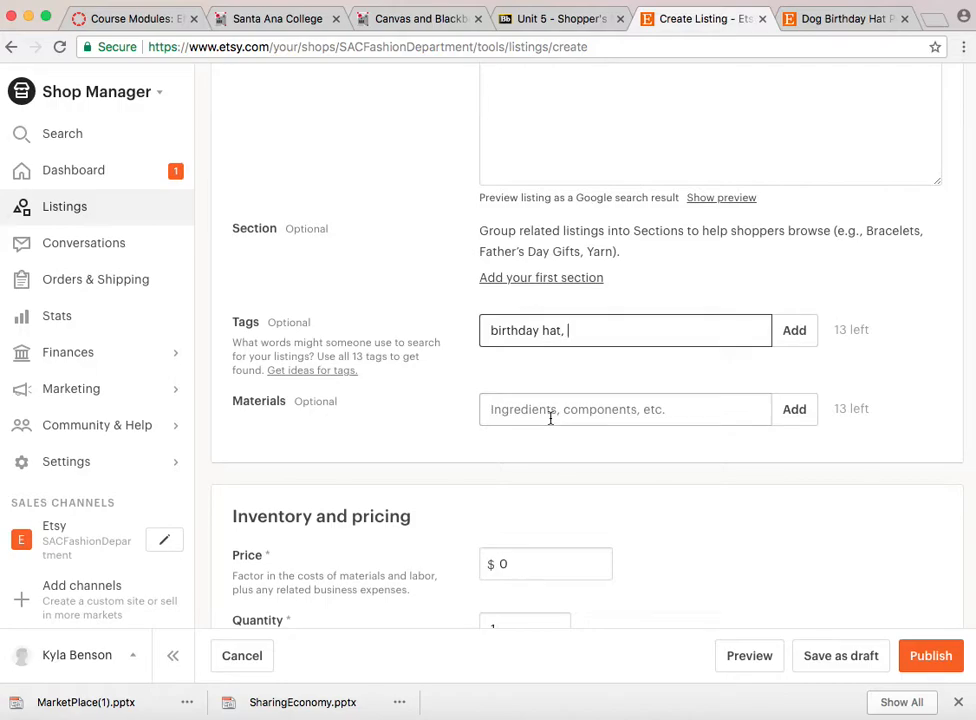
scroll(550, 418, "down", 5)
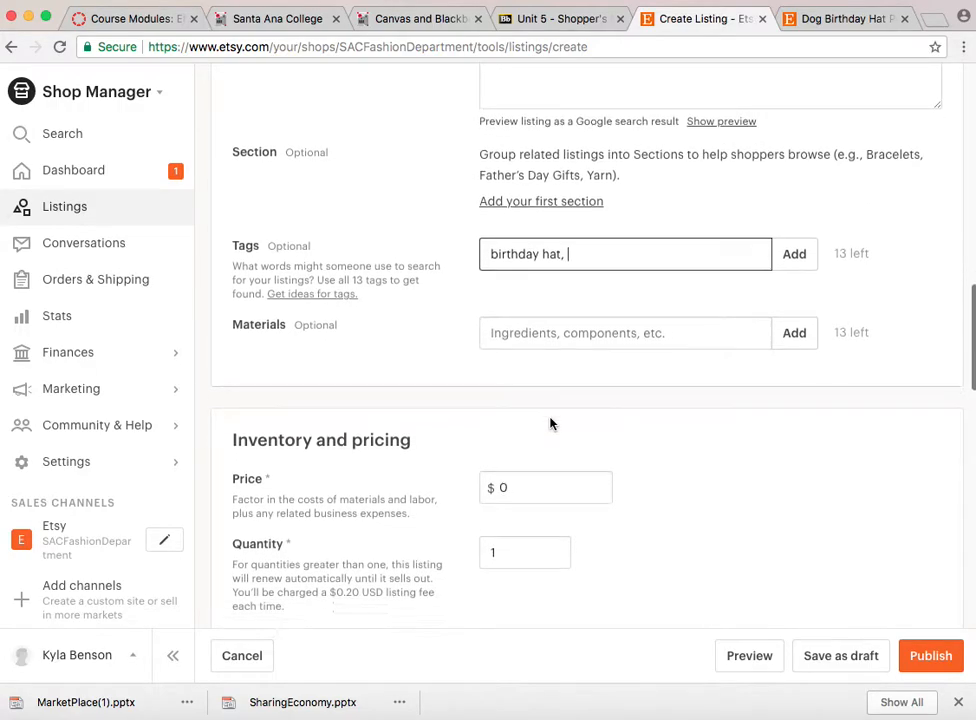
scroll(550, 418, "down", 2)
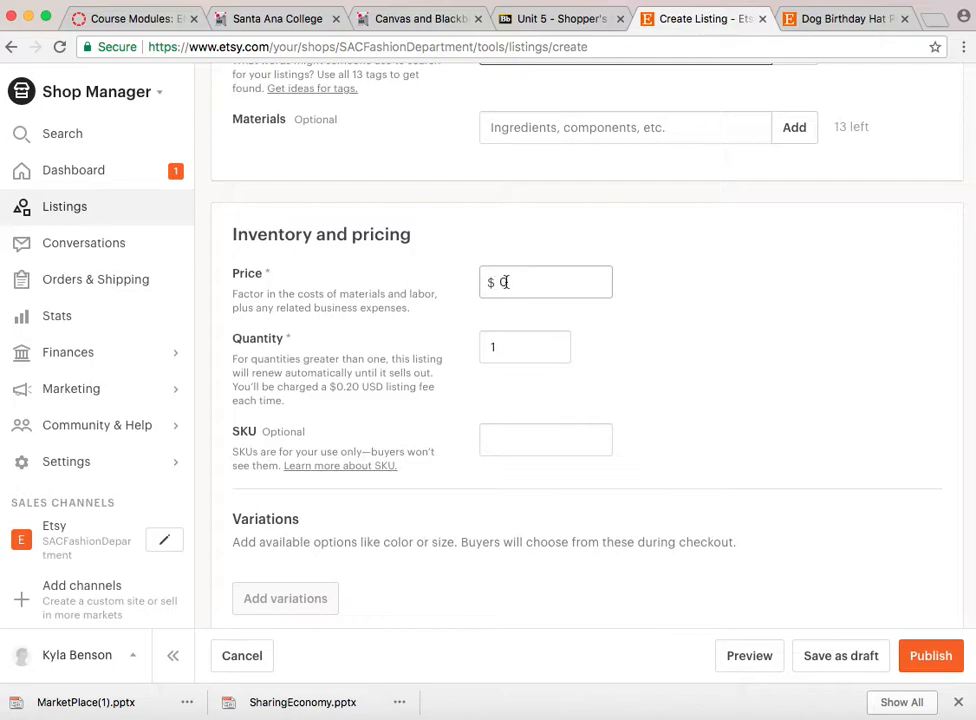
double_click(503, 348)
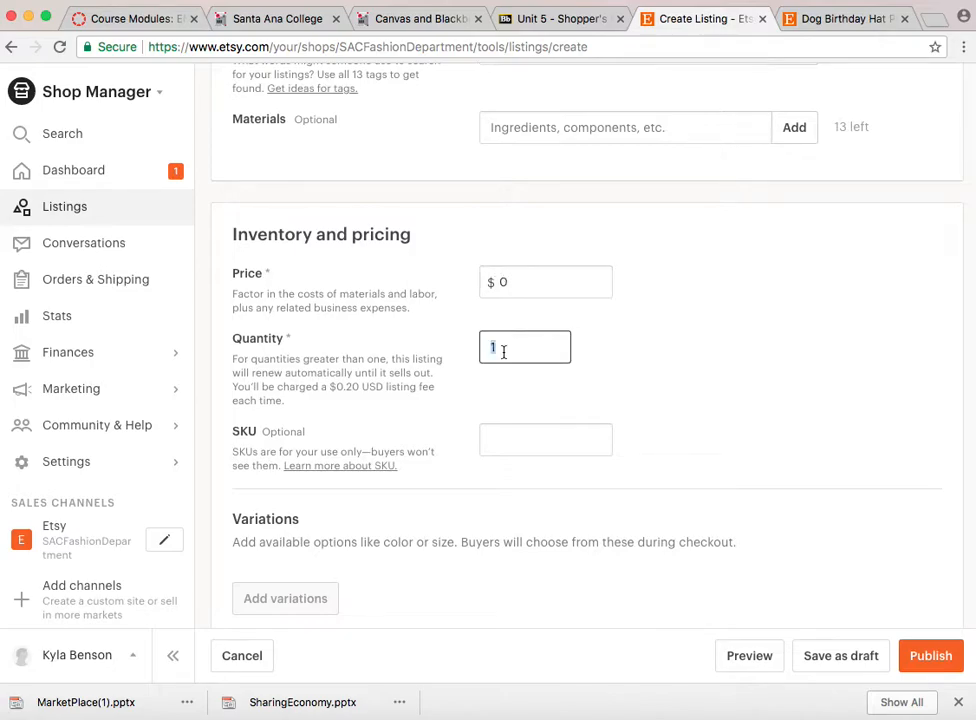
scroll(504, 352, "down", 1)
scroll(504, 355, "down", 1)
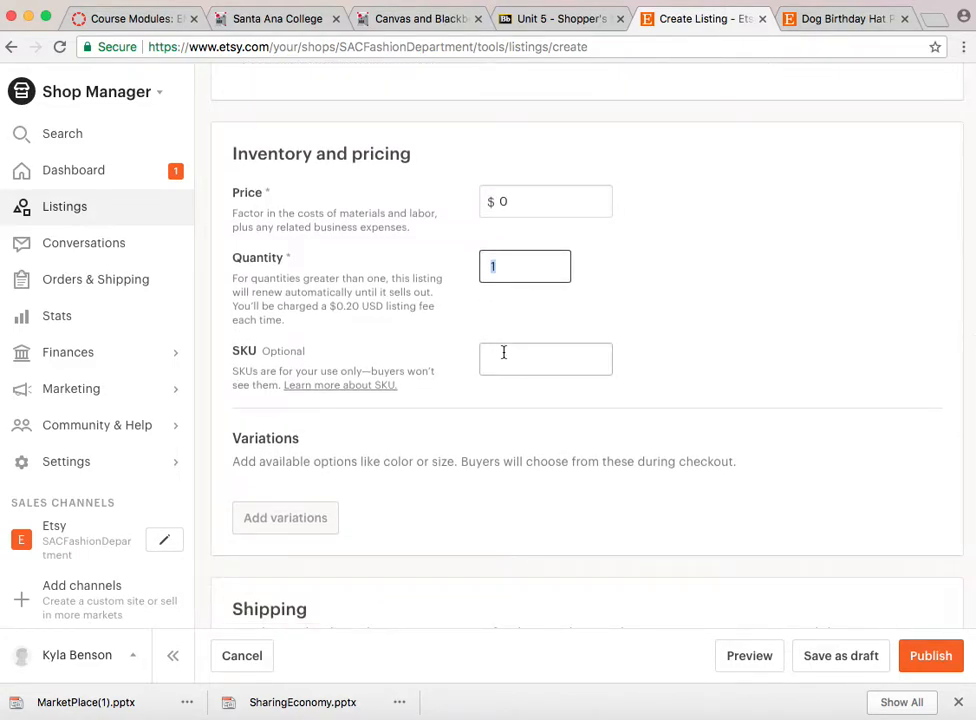
left_click(501, 265)
scroll(577, 307, "down", 1)
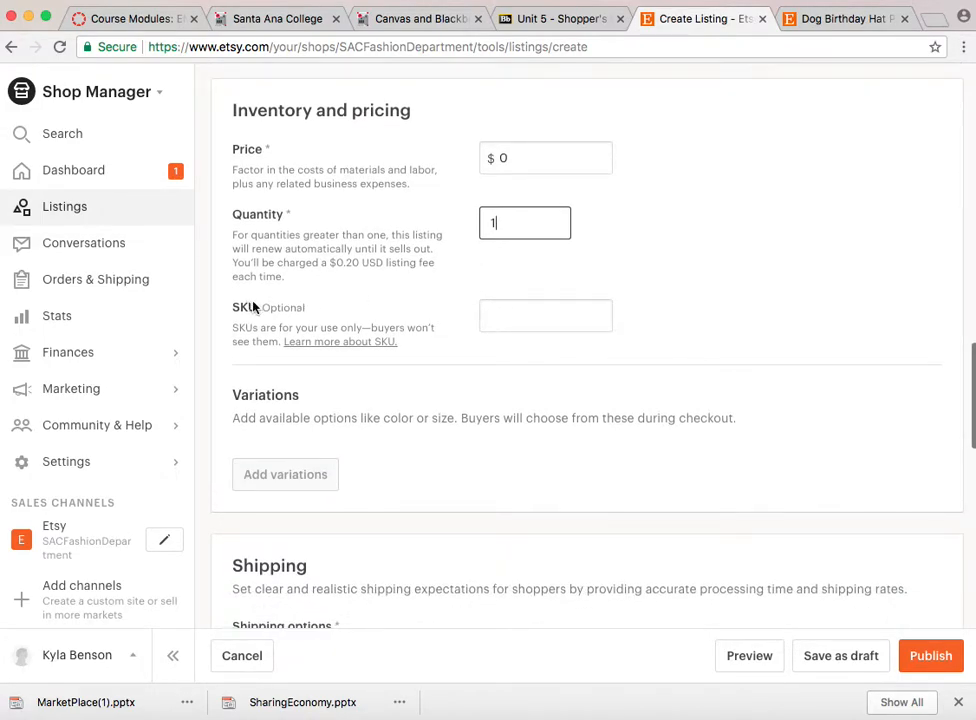
left_click(585, 313)
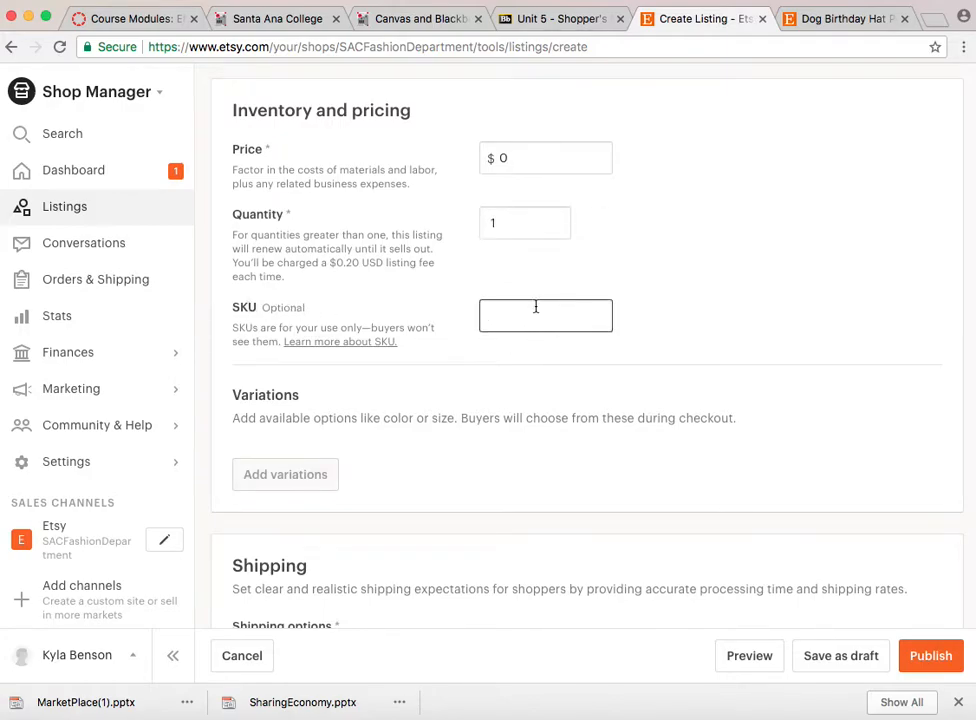
scroll(536, 309, "down", 2)
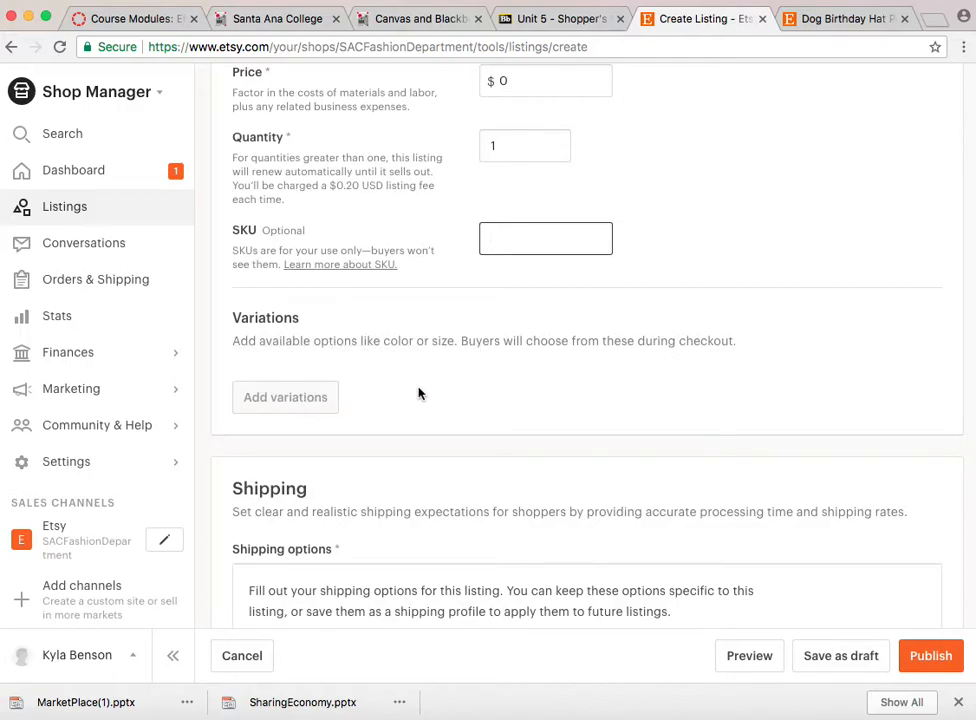
Step: Review the shipping cost options and set Shipping costs to "I'll enter fixed costs manually"
scroll(455, 457, "down", 5)
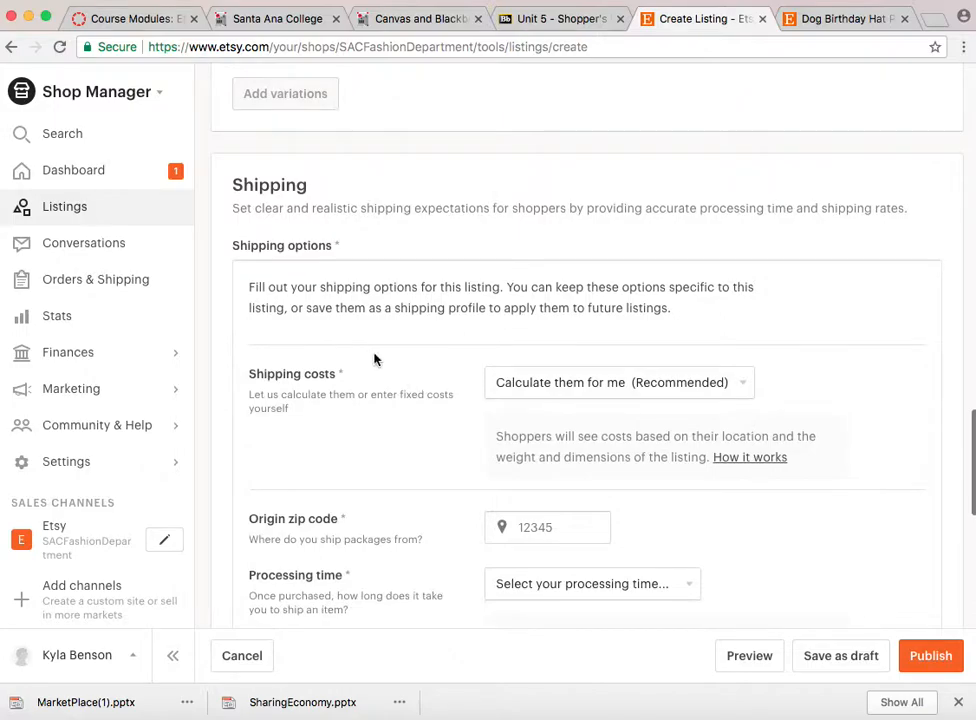
left_click(644, 391)
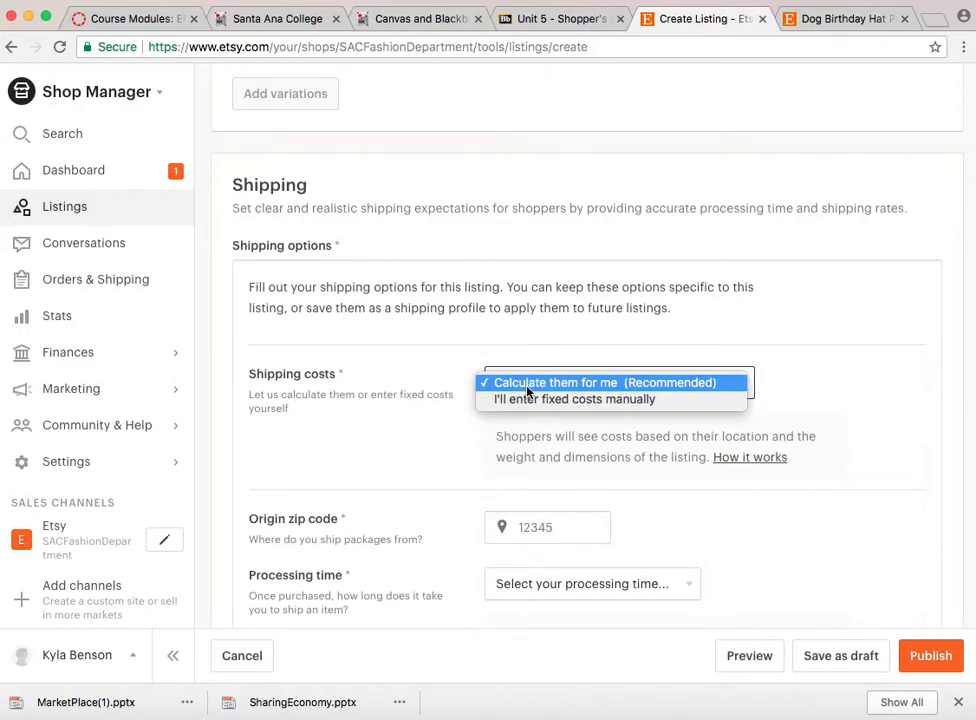
left_click(410, 402)
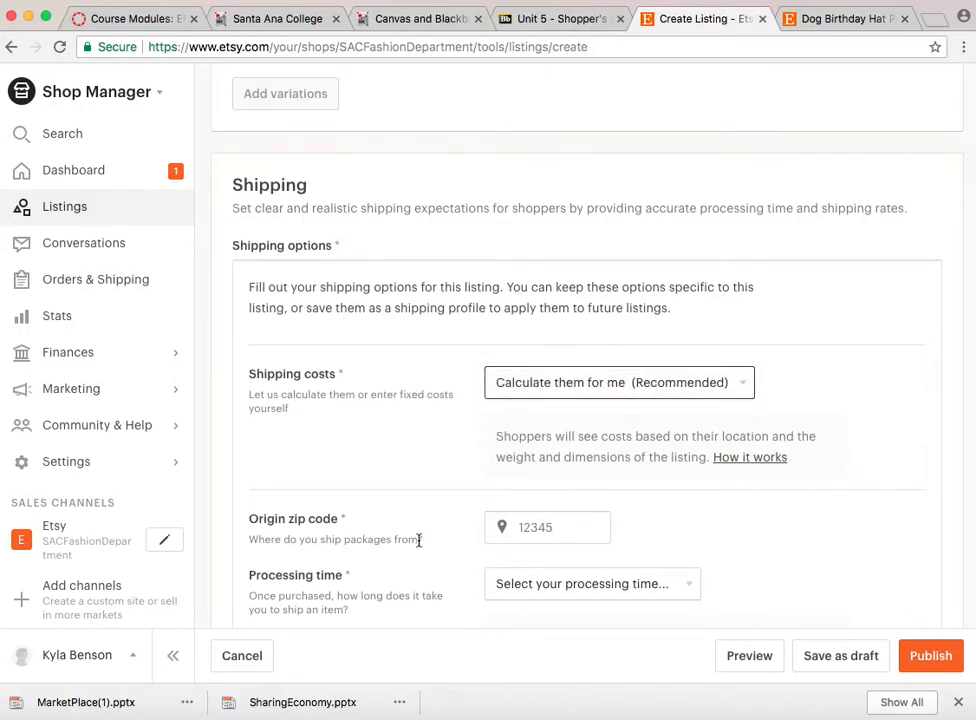
scroll(532, 553, "down", 2)
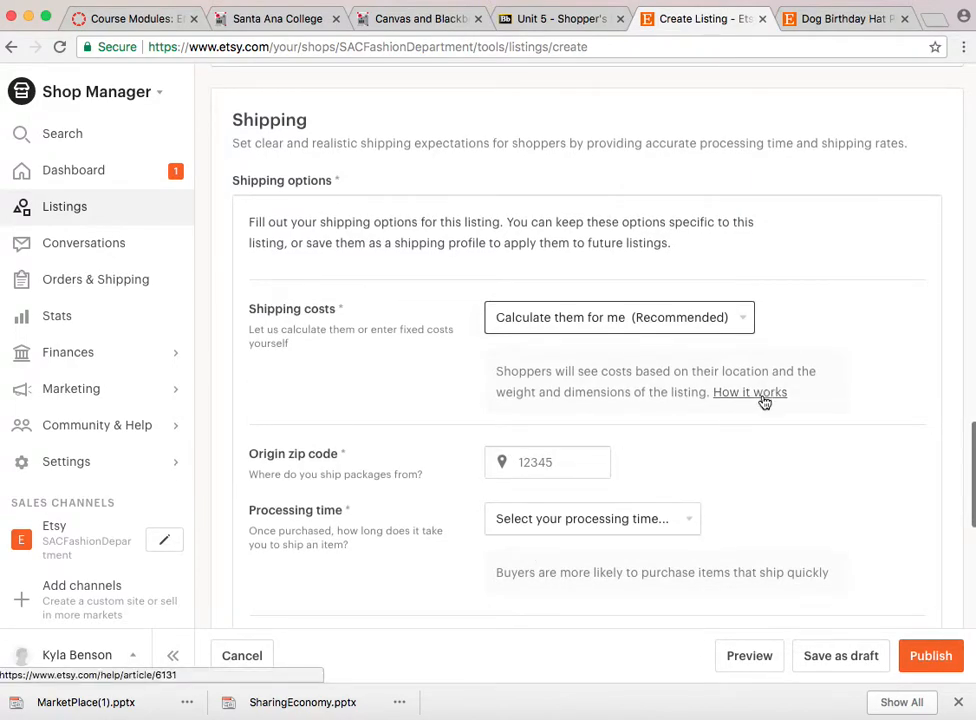
left_click(571, 317)
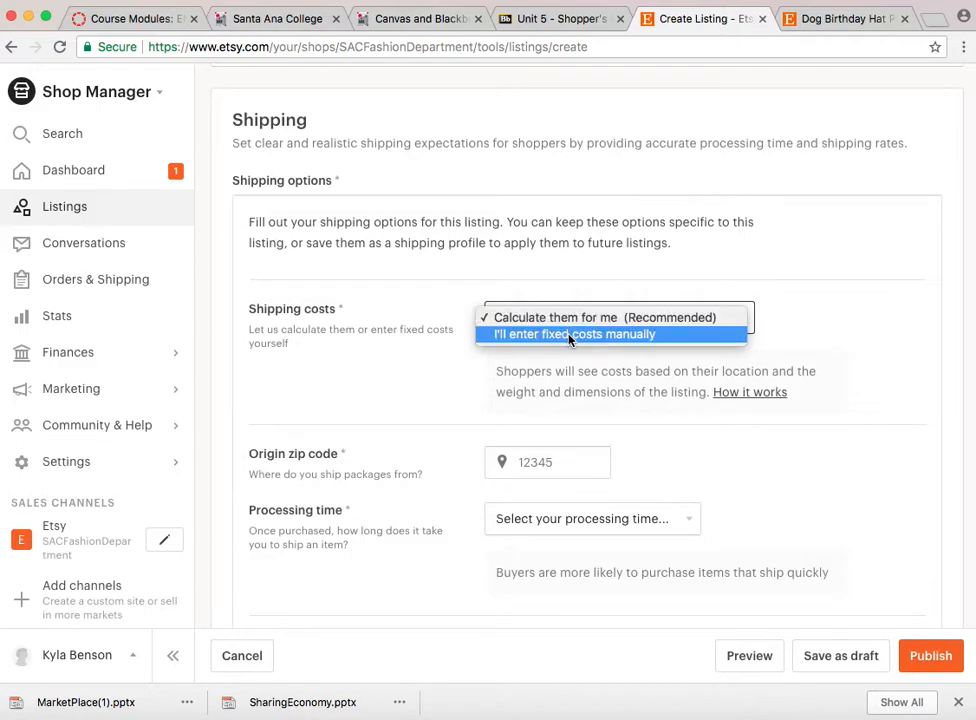
left_click(569, 336)
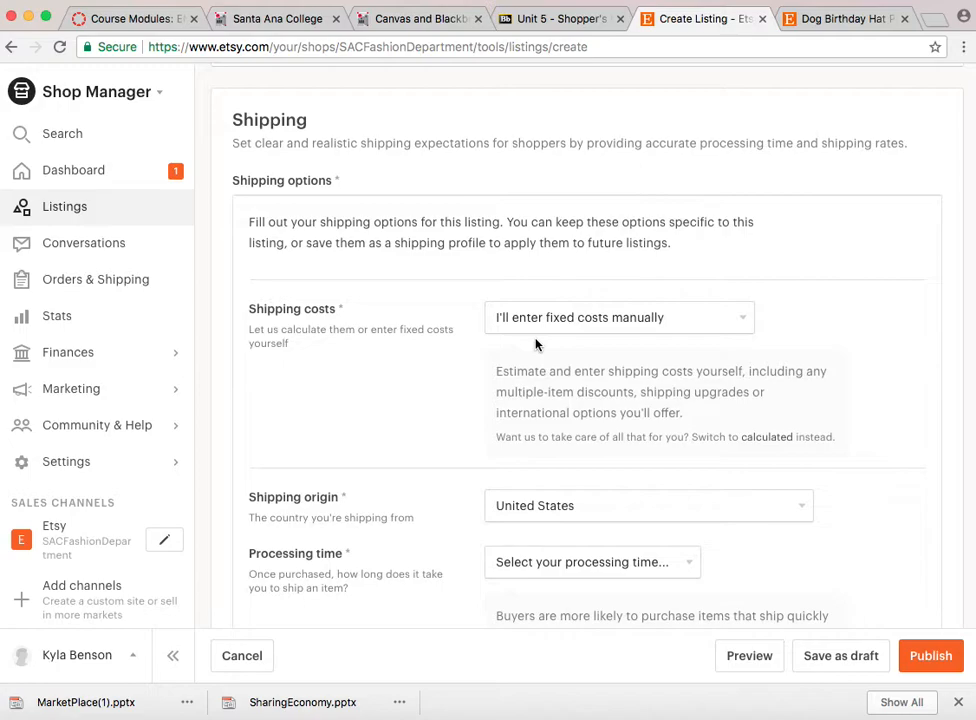
Step: Look back at the item's price field, then return to the fixed-cost shipping options, shipping origin and processing time
scroll(444, 298, "up", 5)
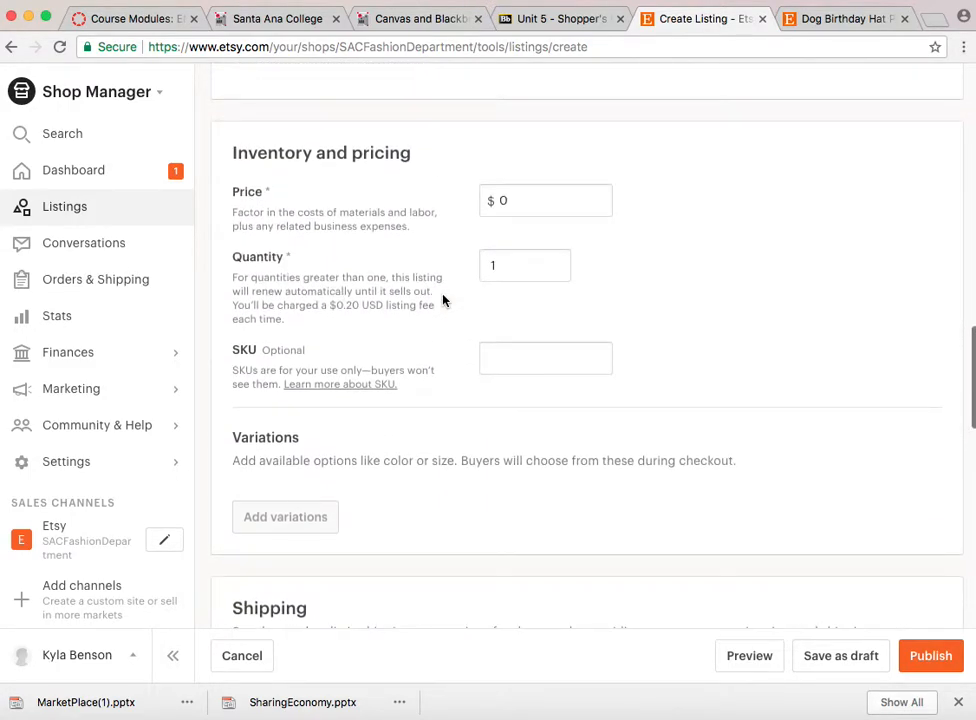
left_click(521, 206)
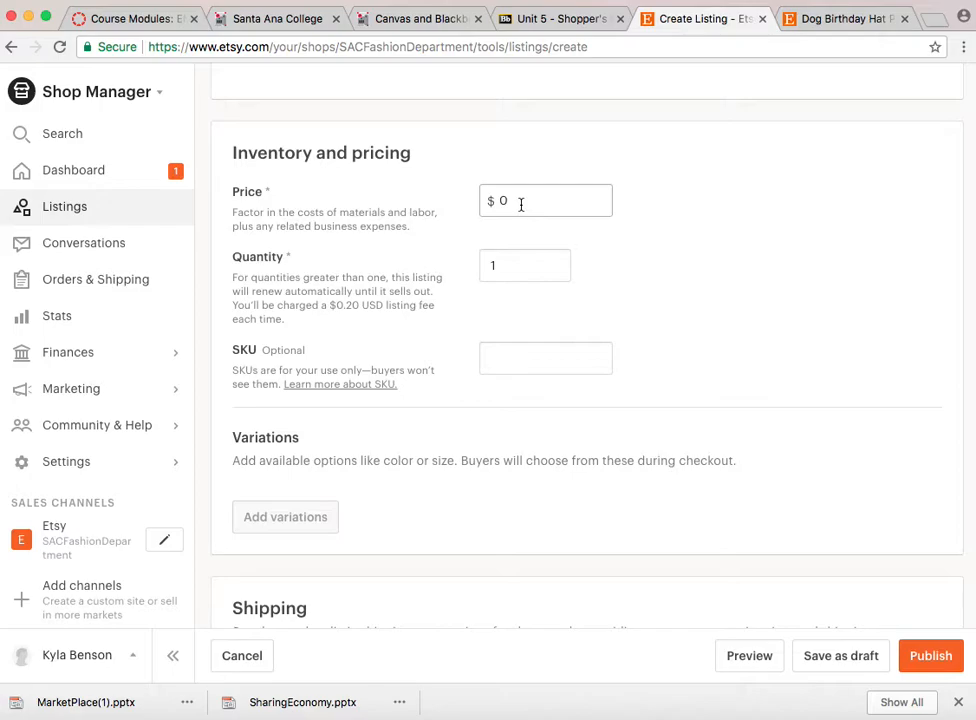
scroll(392, 301, "down", 2)
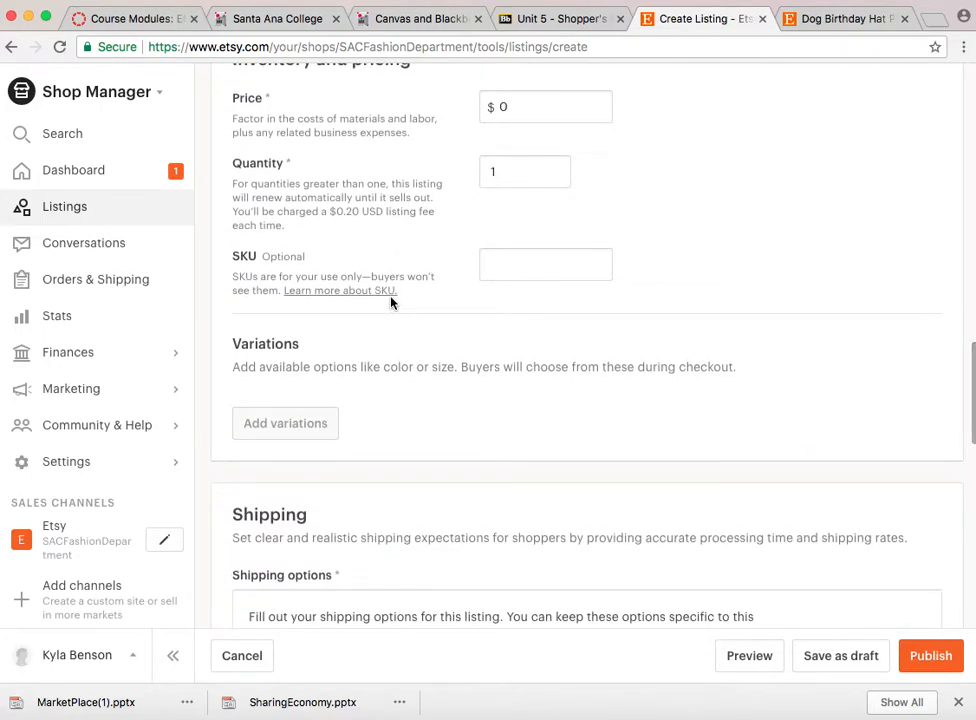
scroll(391, 302, "down", 5)
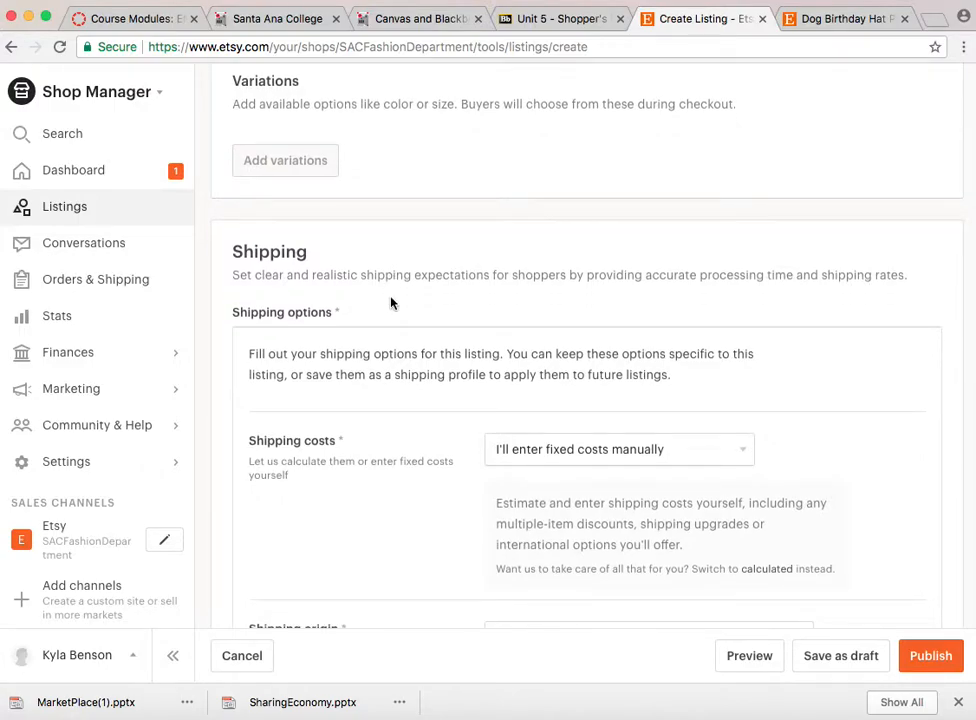
scroll(391, 302, "down", 4)
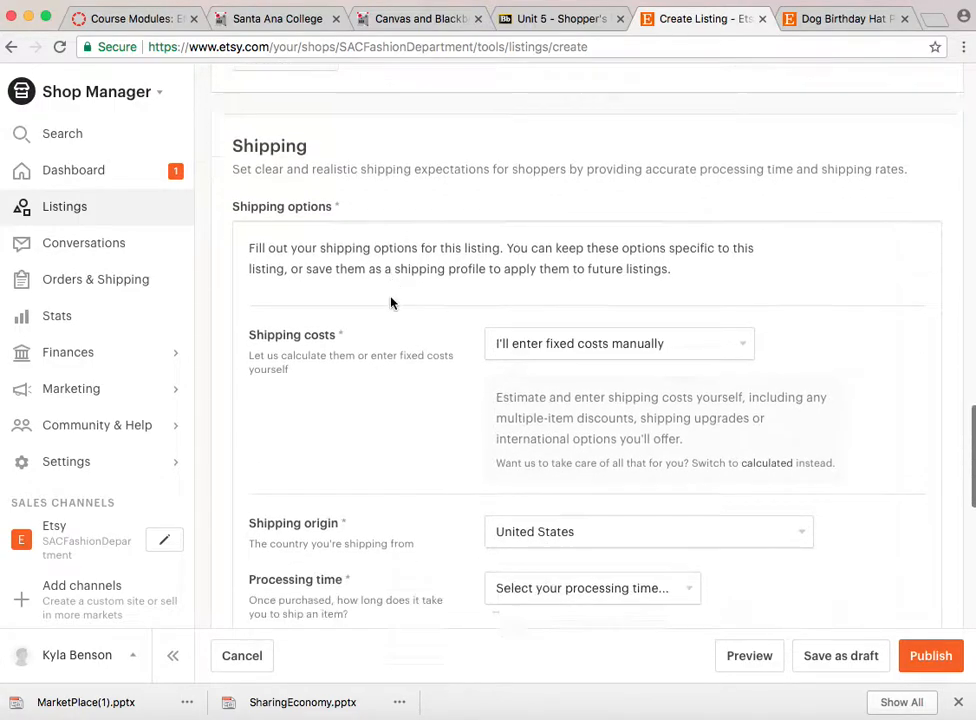
Step: Review the shipping origin and the available processing time options, leaving the processing time unselected
scroll(391, 302, "down", 3)
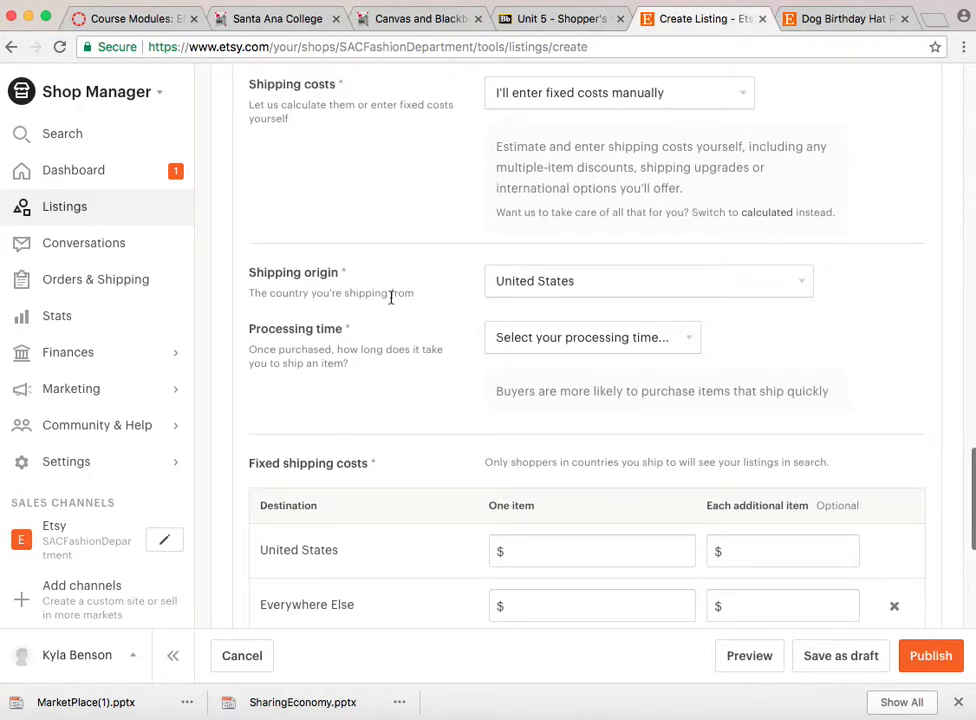
scroll(391, 300, "down", 2)
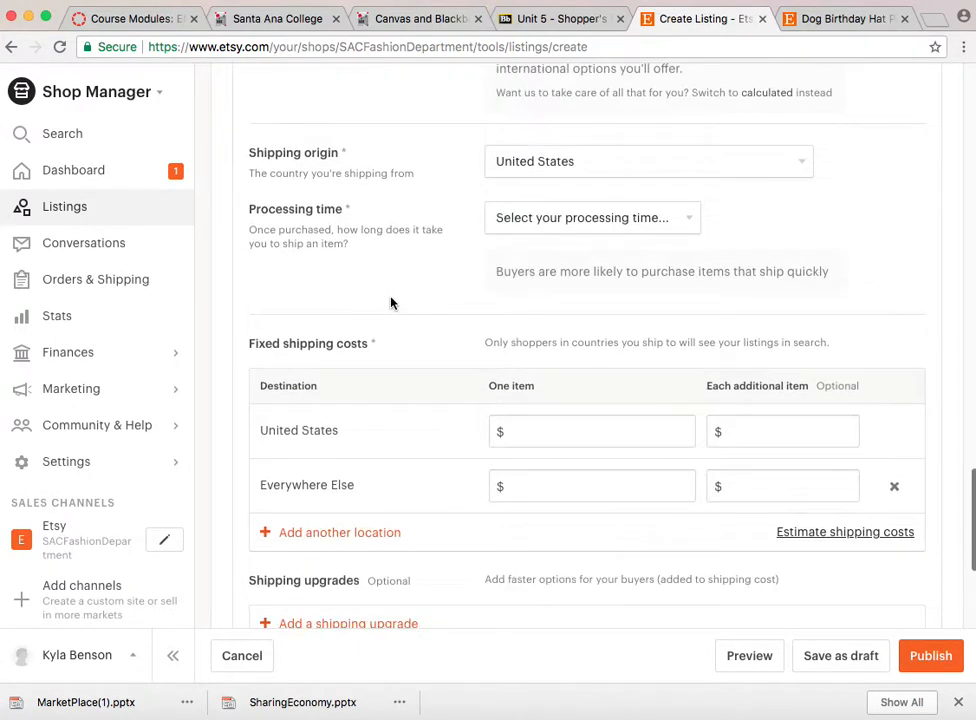
left_click(593, 220)
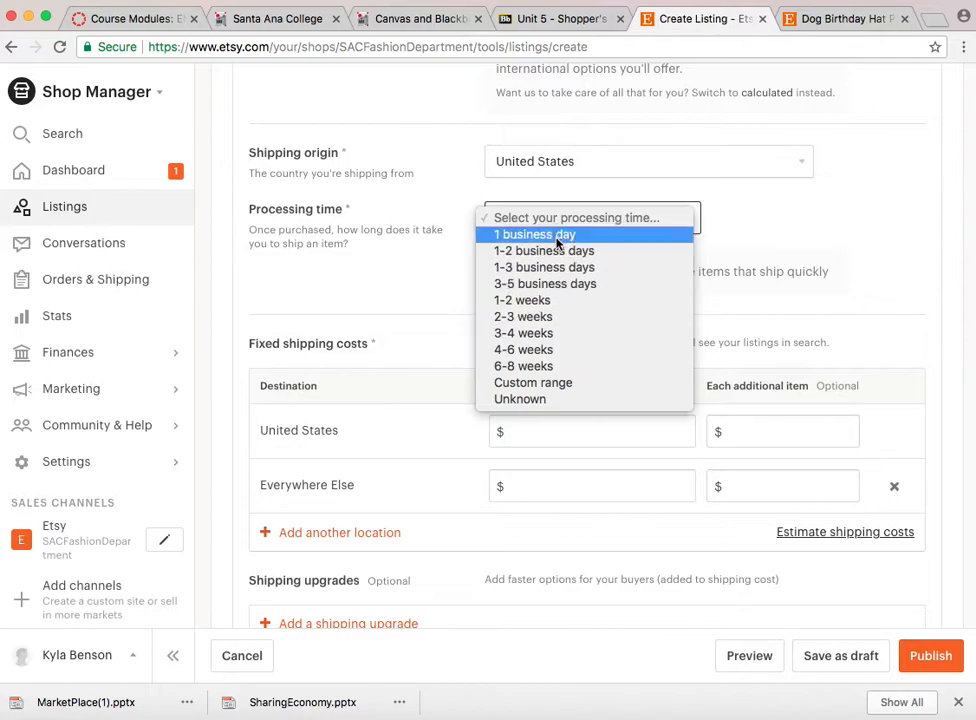
left_click(359, 258)
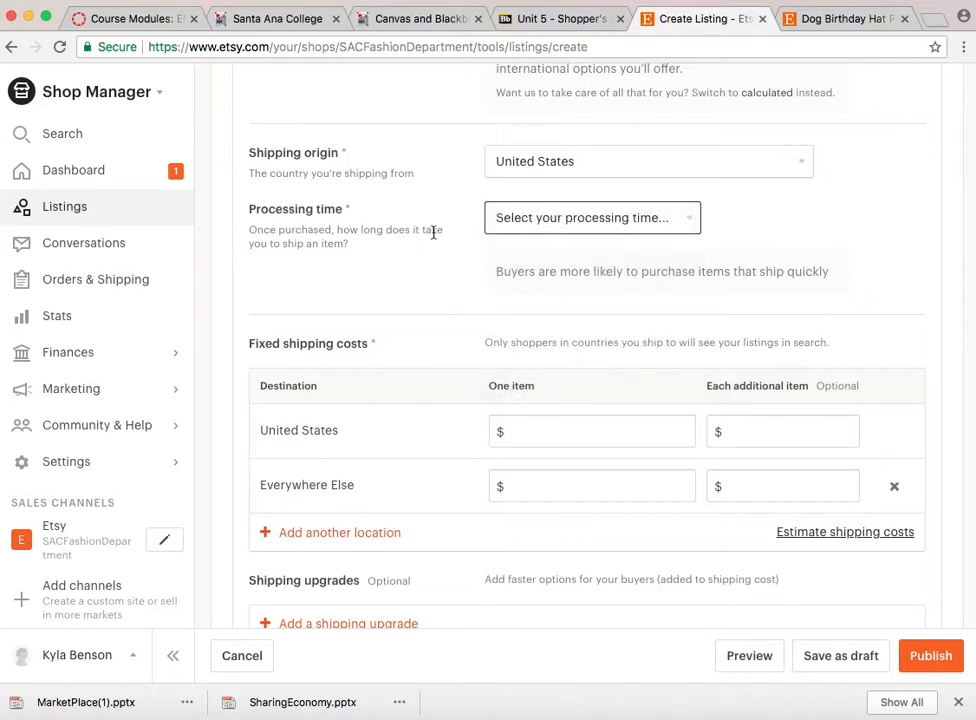
Step: Examine the fixed shipping costs table for one item and each additional item, for United States and Everywhere Else
scroll(518, 381, "down", 1)
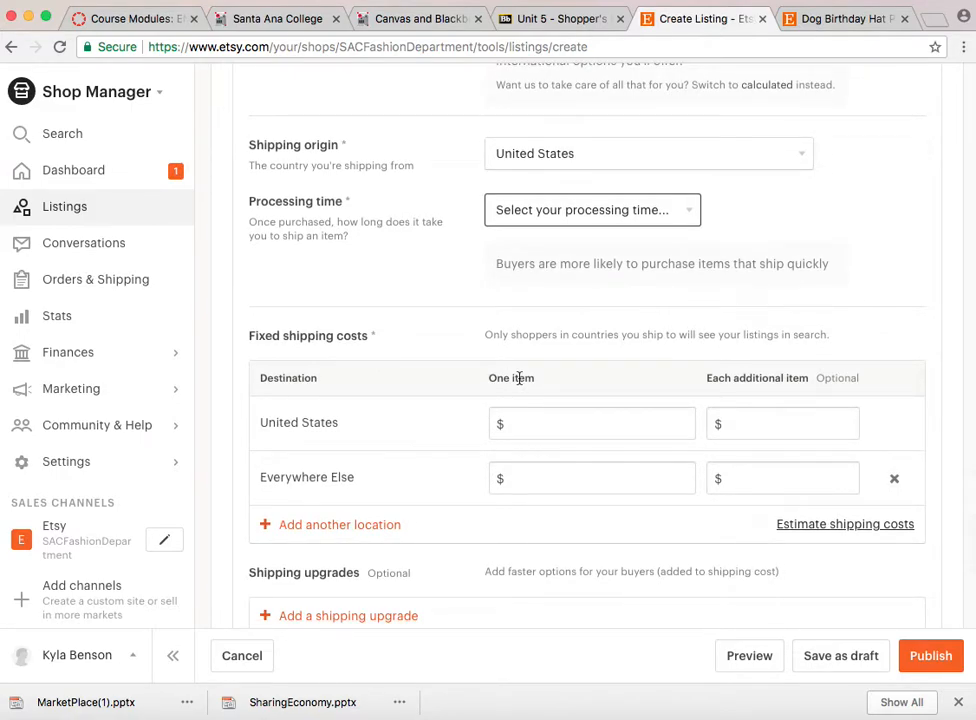
scroll(518, 381, "down", 2)
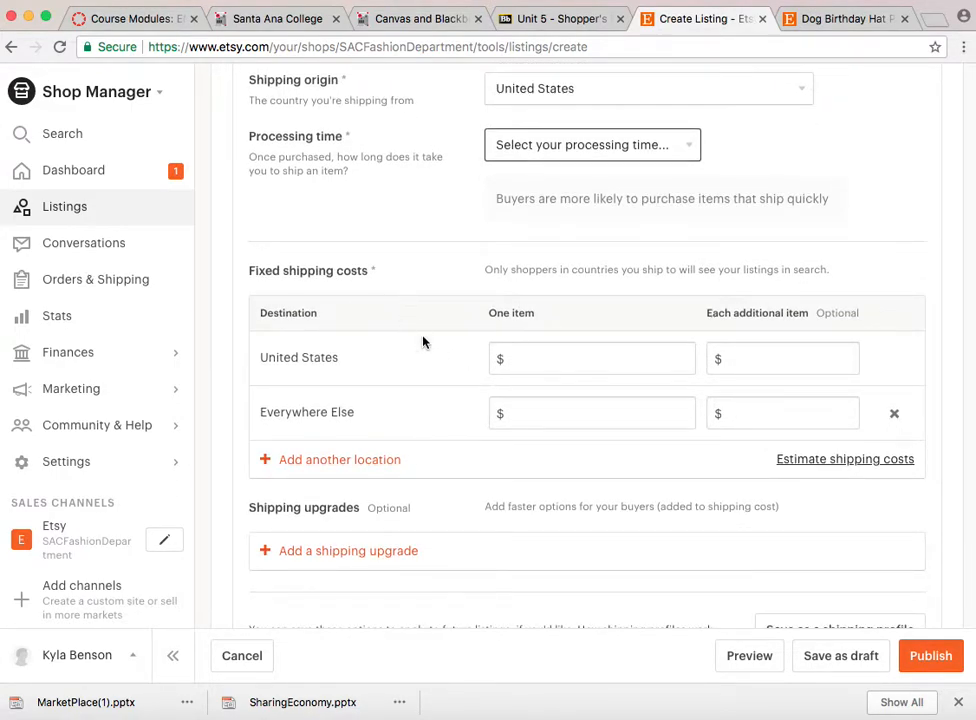
scroll(455, 402, "down", 1)
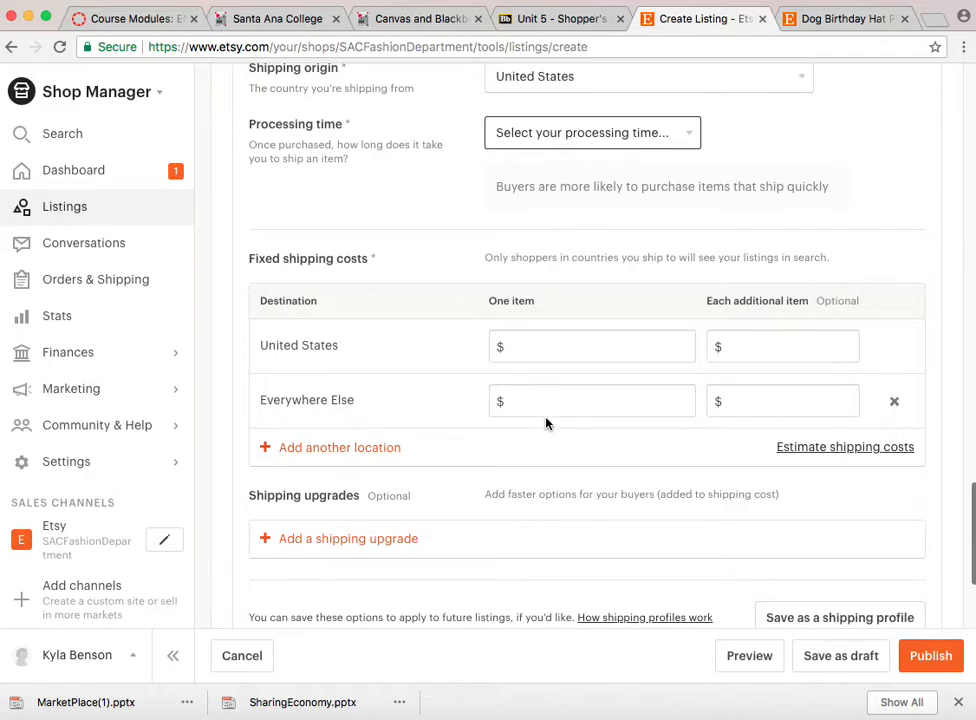
scroll(545, 421, "down", 1)
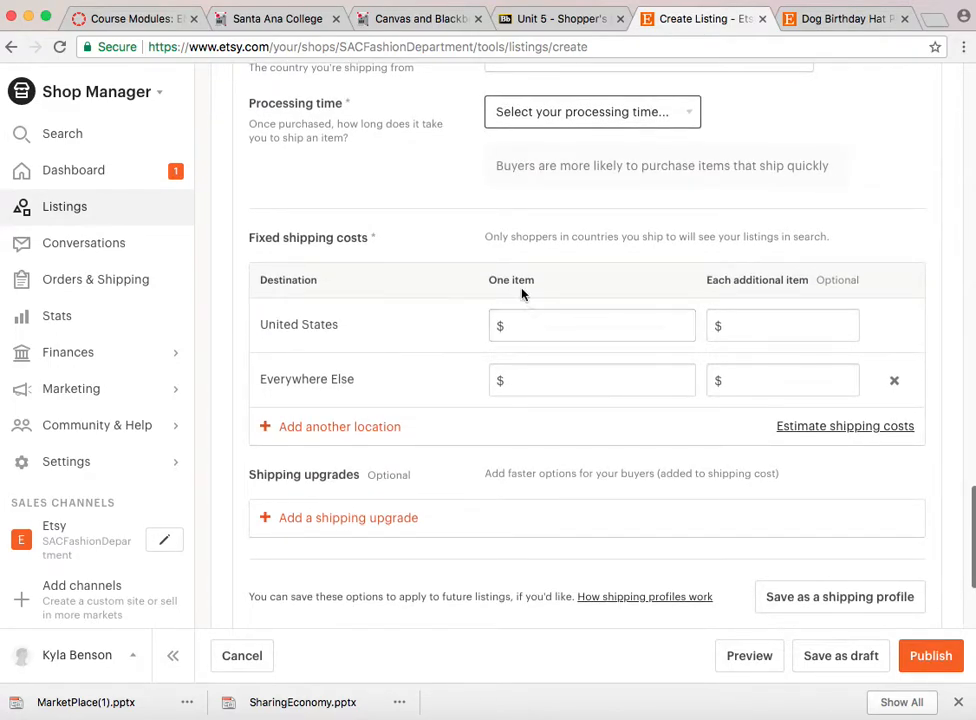
Step: Switch Shipping costs to "Calculate them for me (Recommended)" and back to "I'll enter fixed costs manually"
scroll(520, 285, "up", 10)
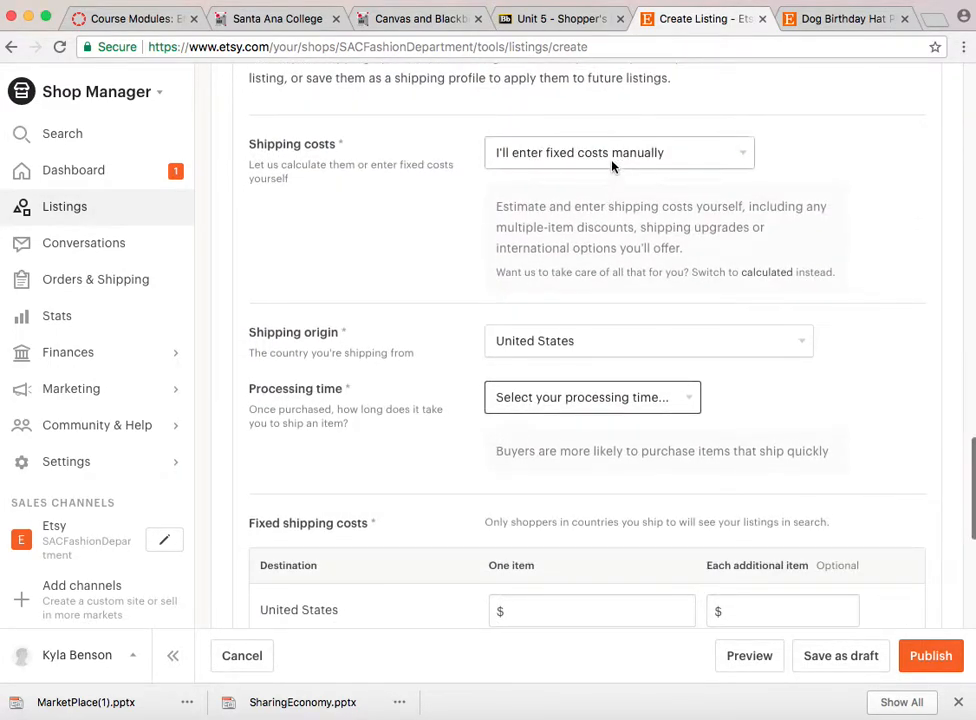
left_click(573, 168)
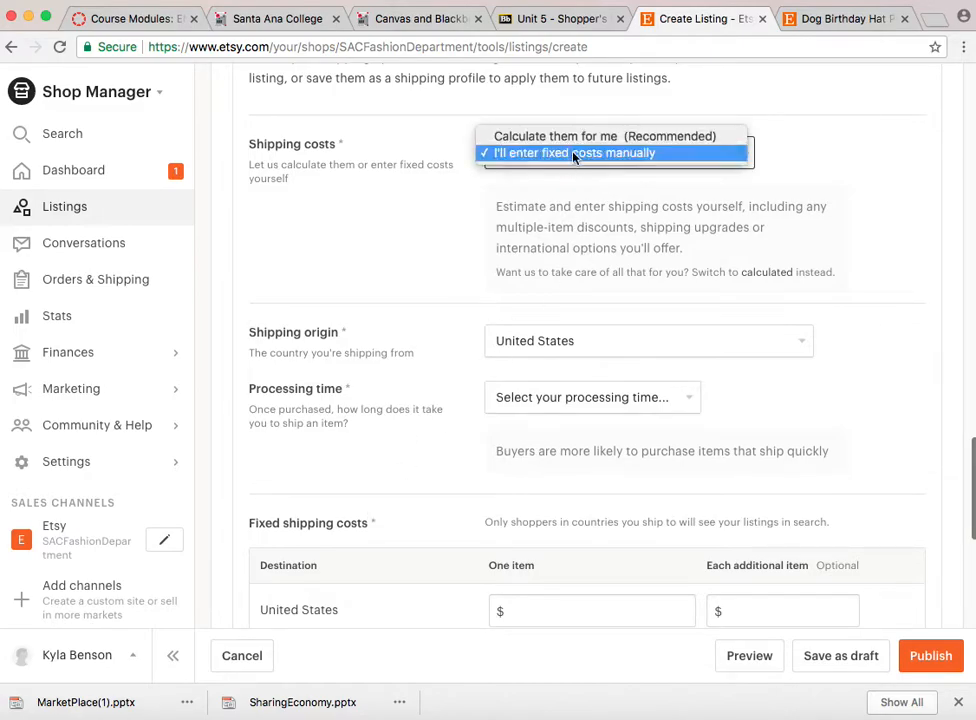
left_click(572, 146)
left_click(572, 150)
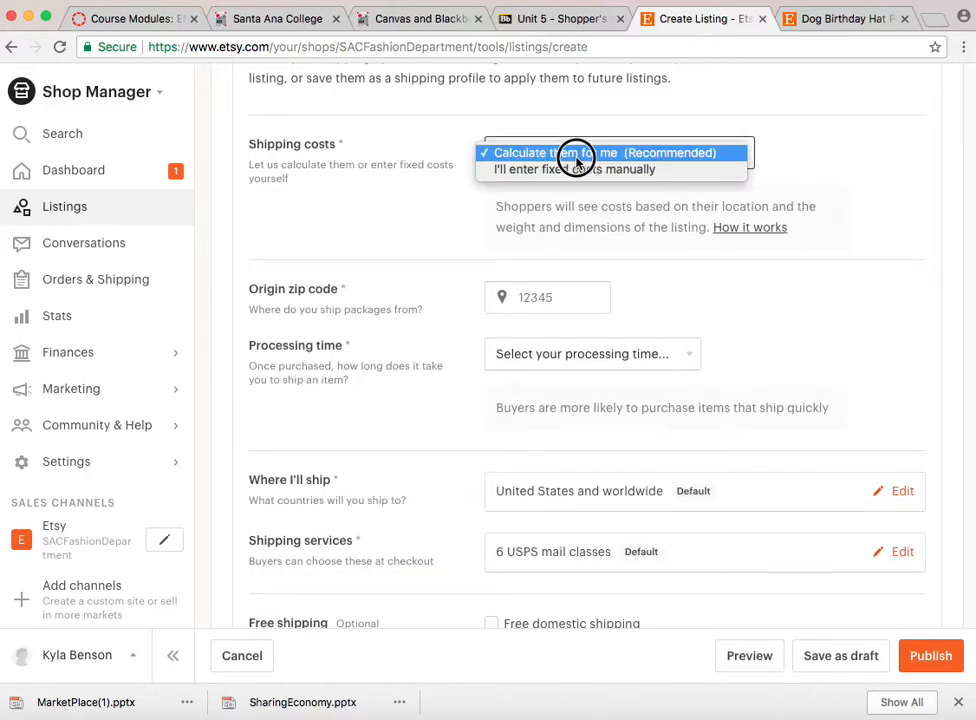
left_click(576, 170)
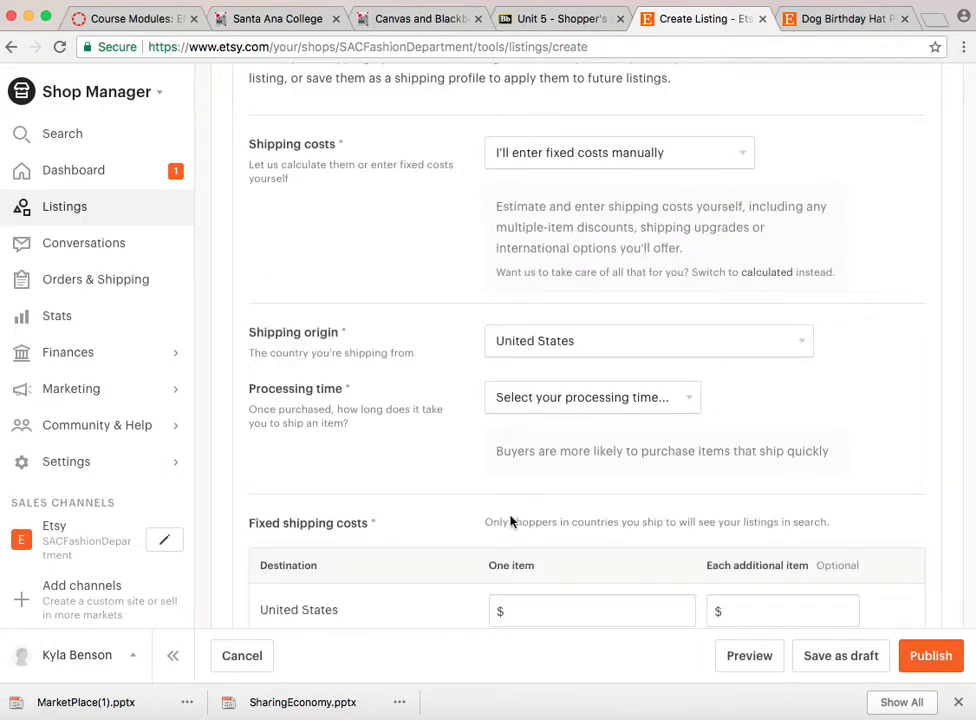
Step: Review the one-item shipping cost field for the United States and the optional shipping upgrades
scroll(514, 505, "down", 2)
left_click(541, 524)
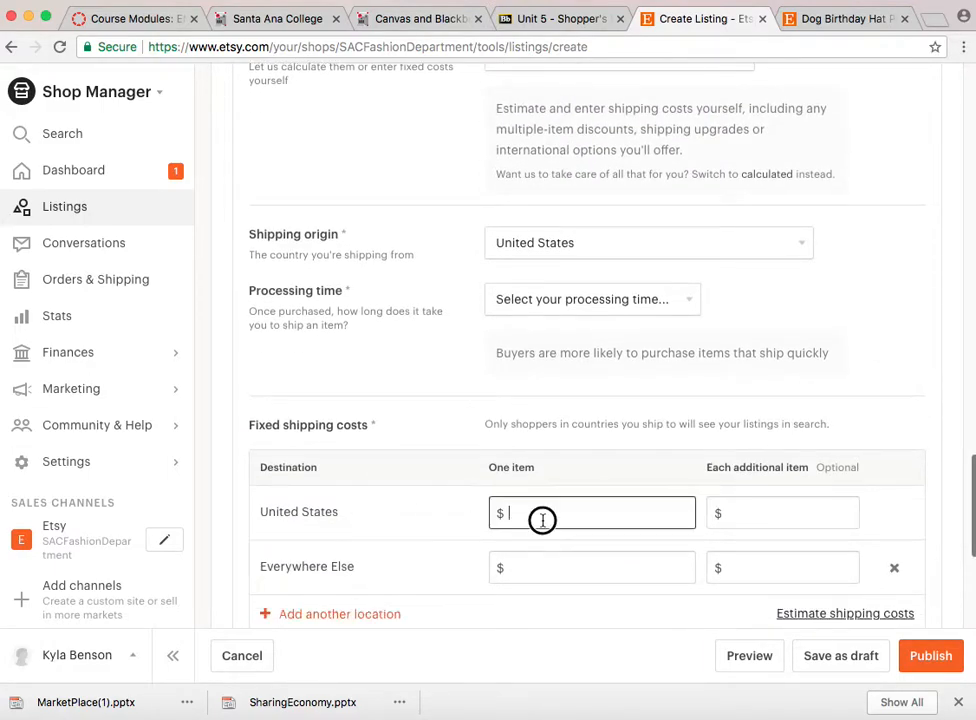
scroll(566, 514, "down", 5)
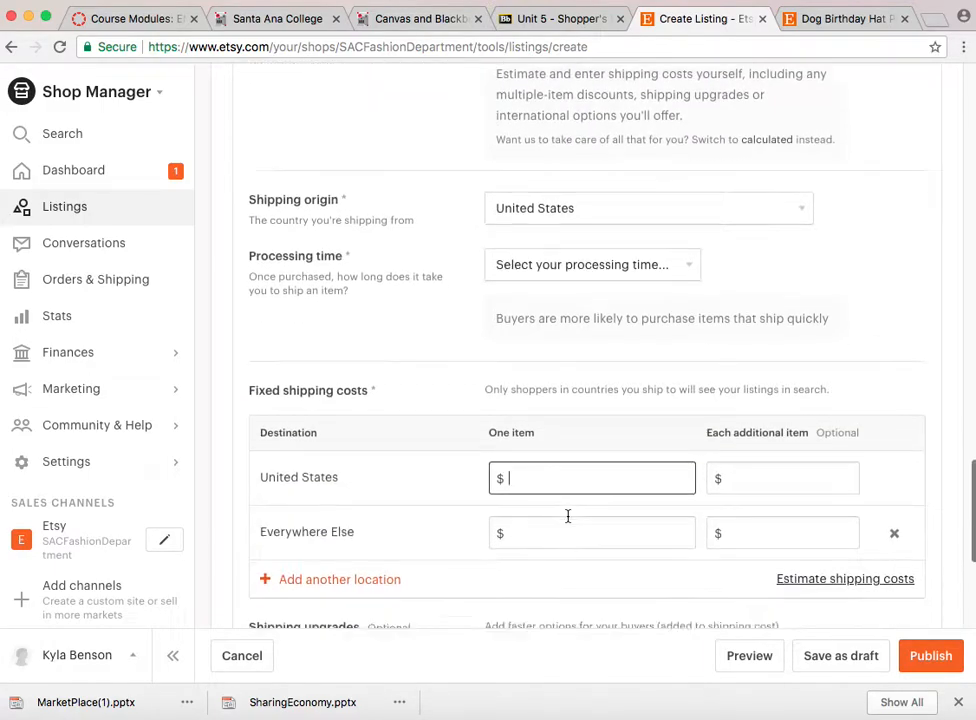
scroll(516, 440, "down", 2)
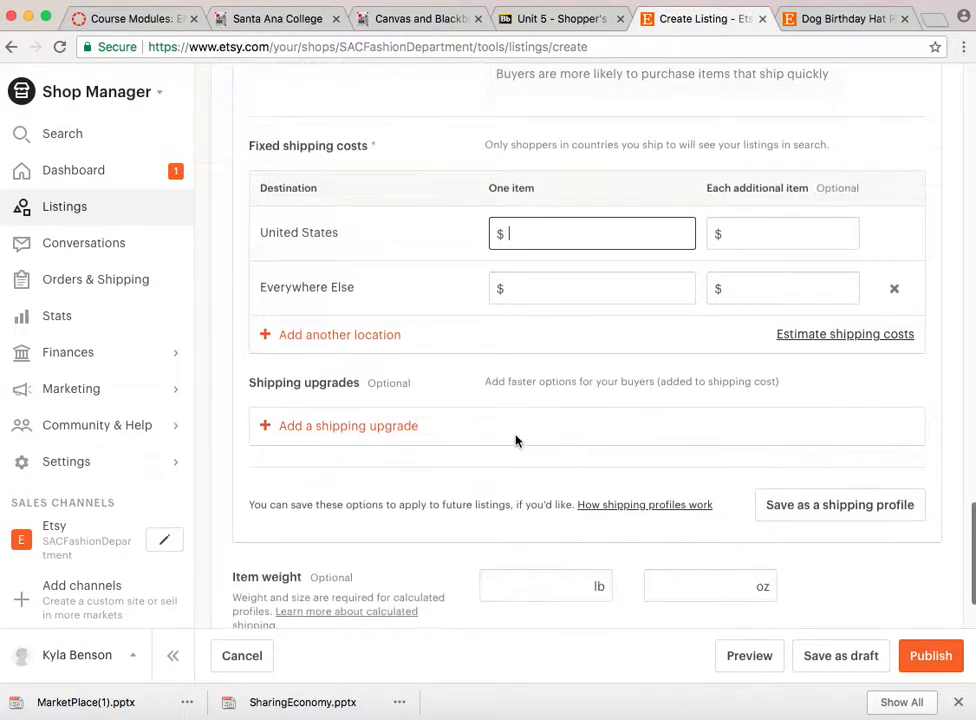
Step: Review the item weight, packed item size and shipping cost preview, and return to the Photos section of the listing form
scroll(457, 467, "down", 6)
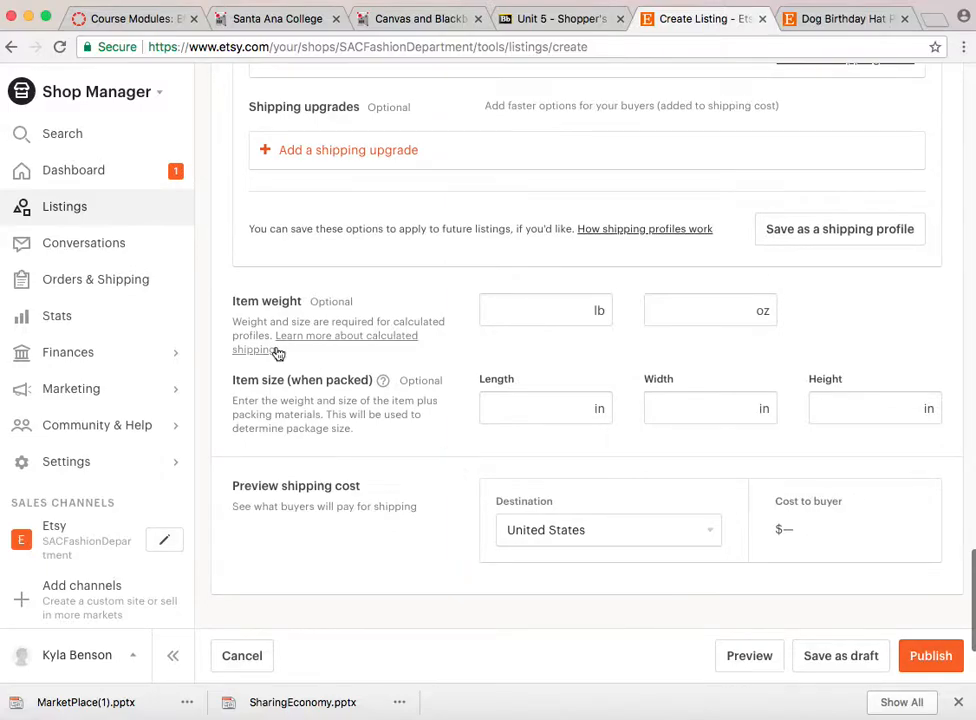
left_click(542, 309)
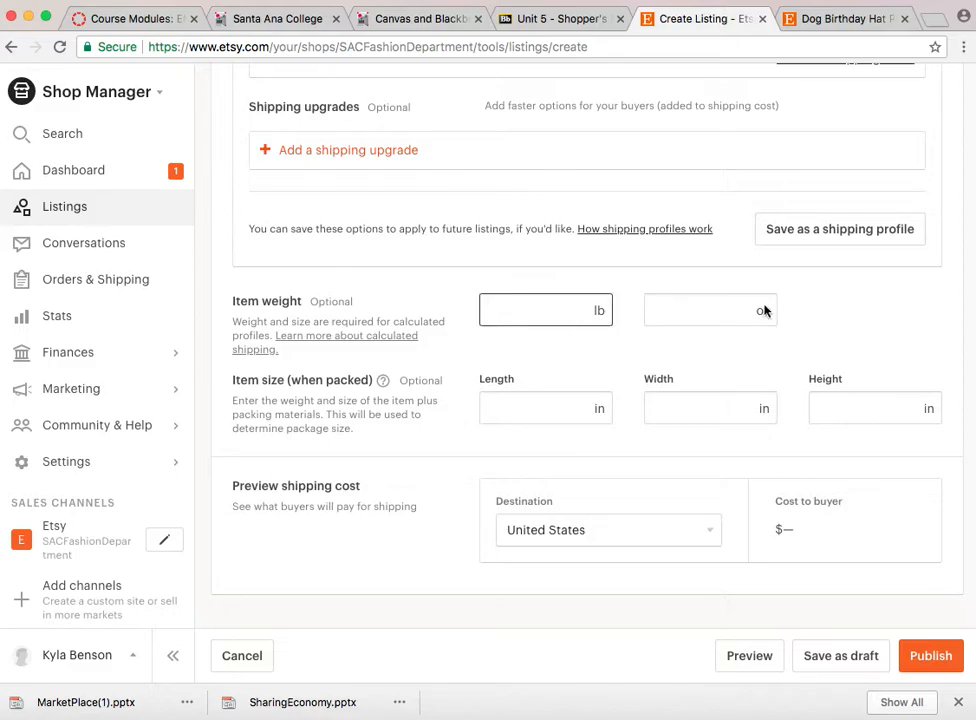
scroll(518, 418, "down", 3)
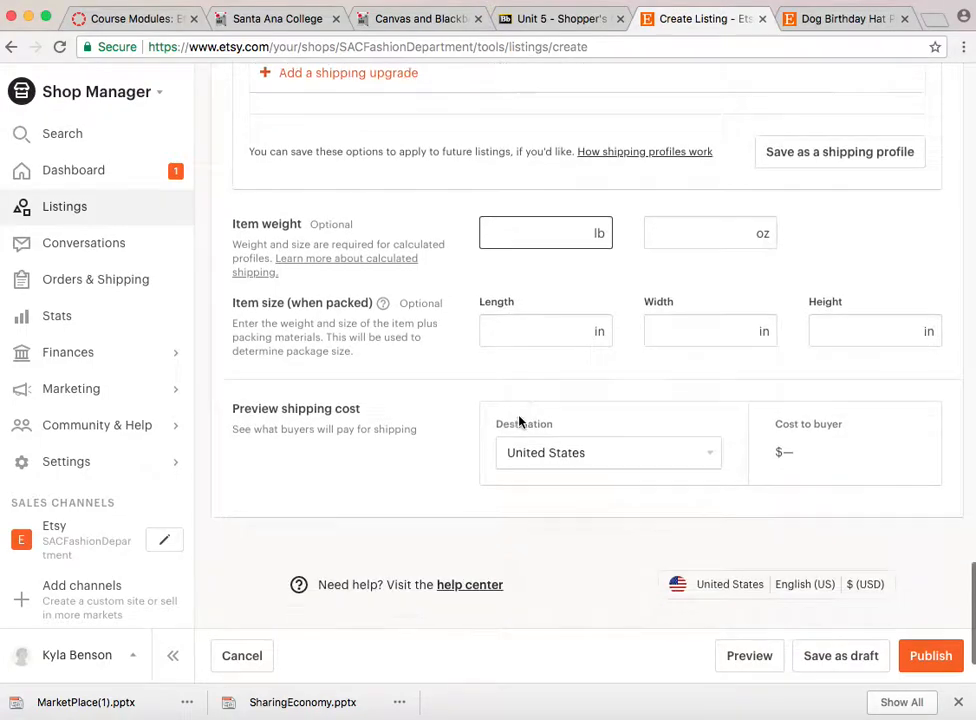
scroll(518, 420, "down", 1)
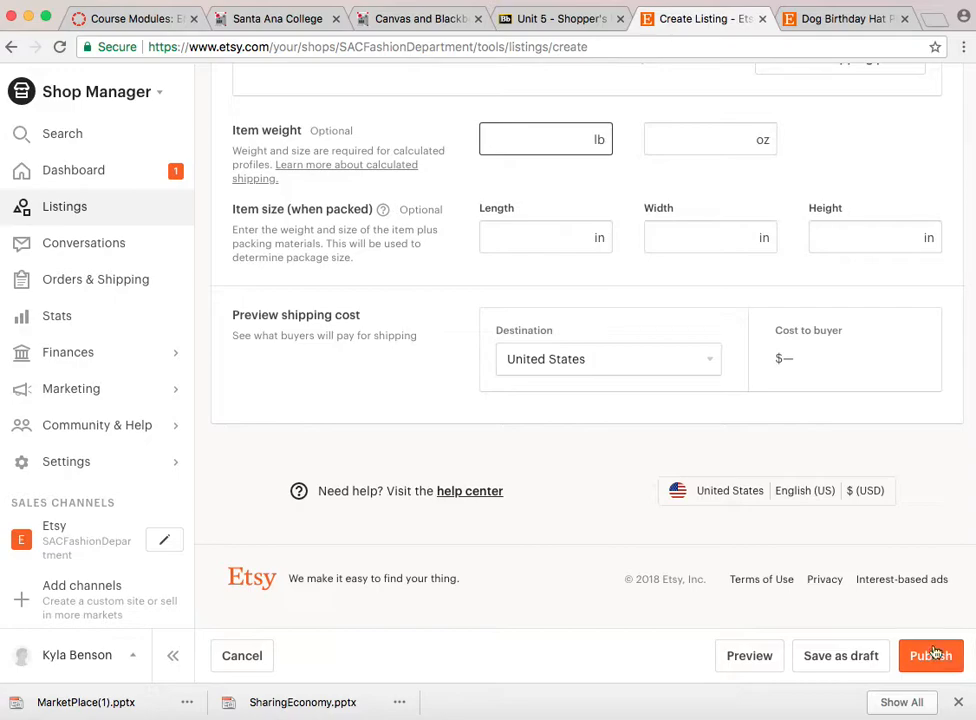
scroll(739, 492, "up", 10)
scroll(739, 492, "up", 10)
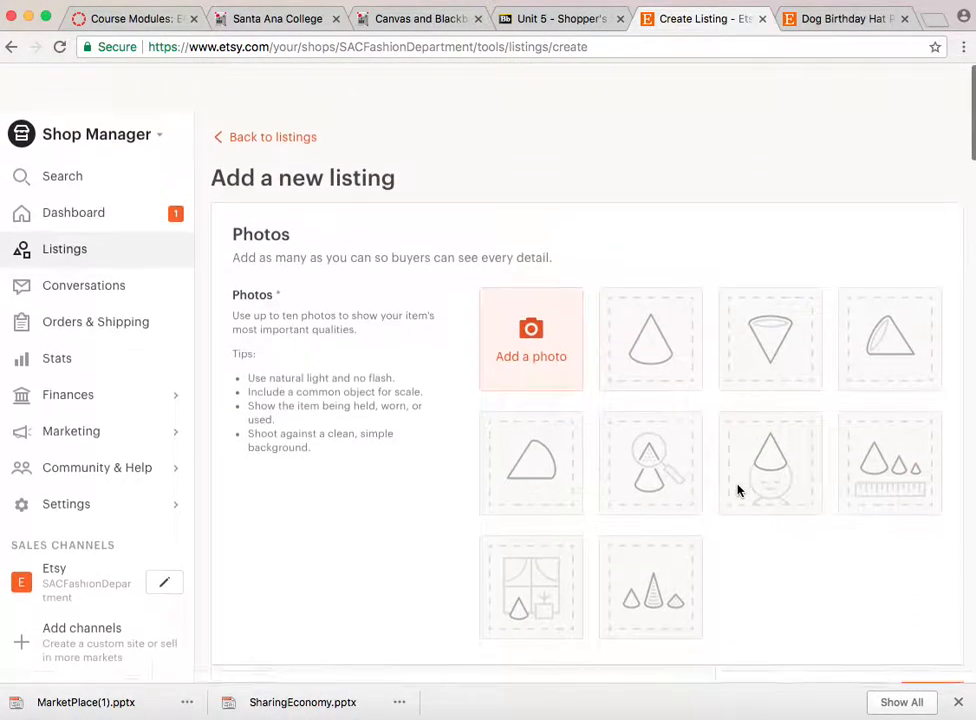